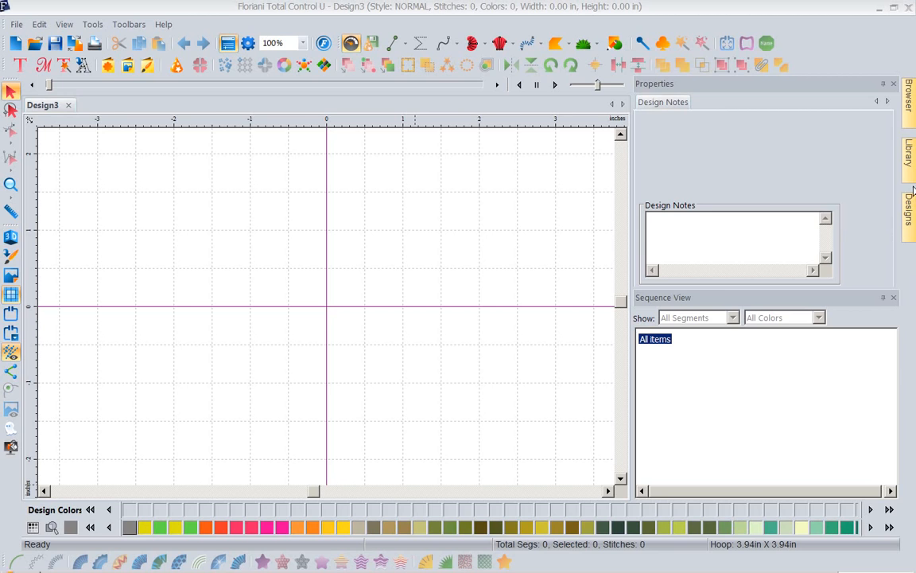
Open the C2S embroidery designs folder of the Floral Tapestry collection under Signature Designs in the design library.
mouse_move(911, 163)
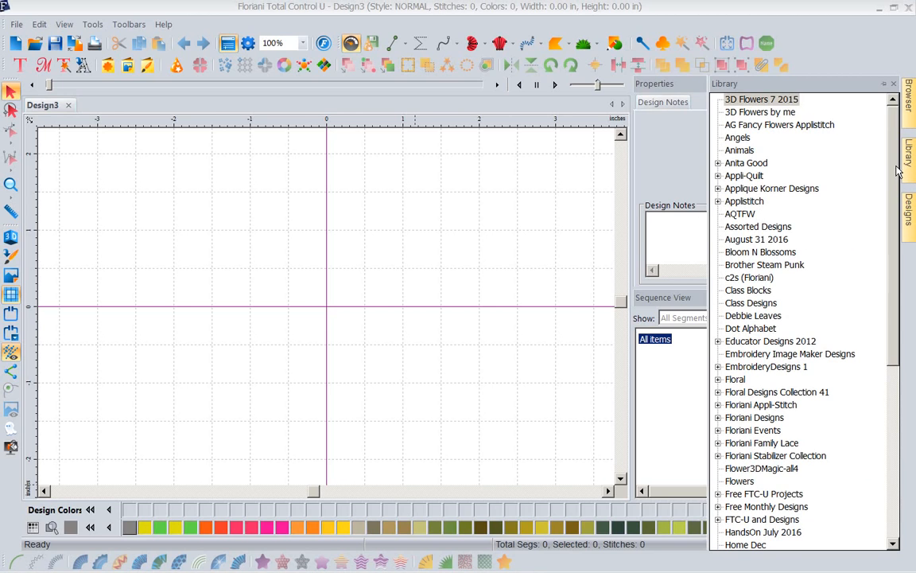
drag(891, 175, 882, 388)
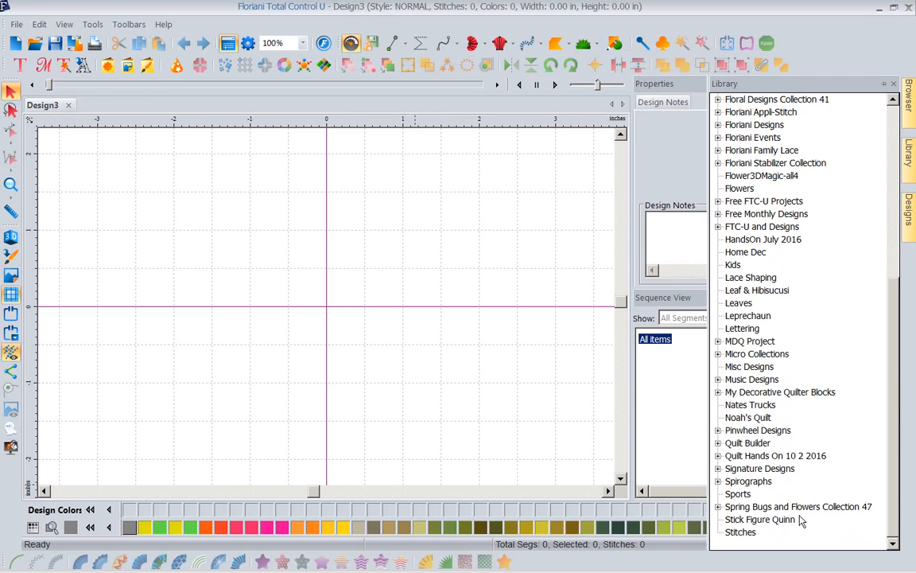
click(718, 469)
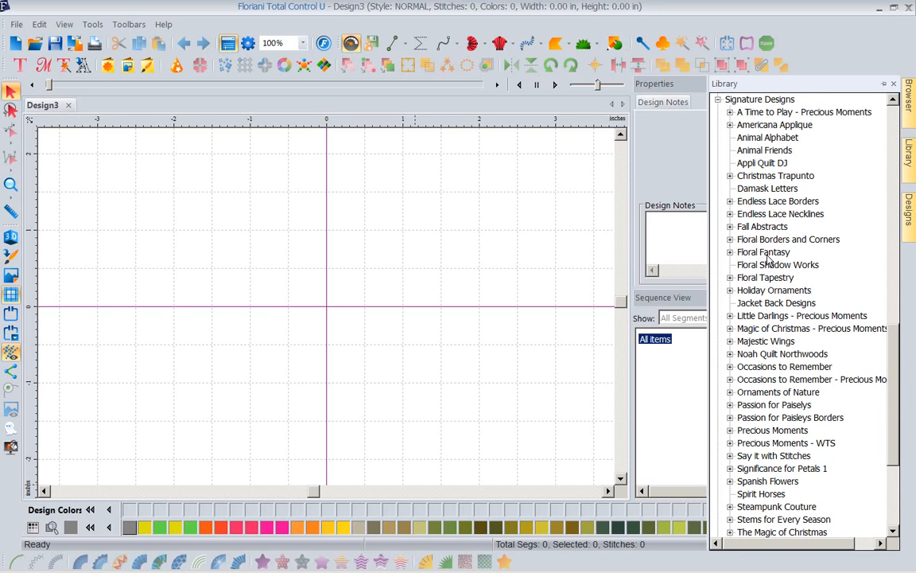
click(730, 278)
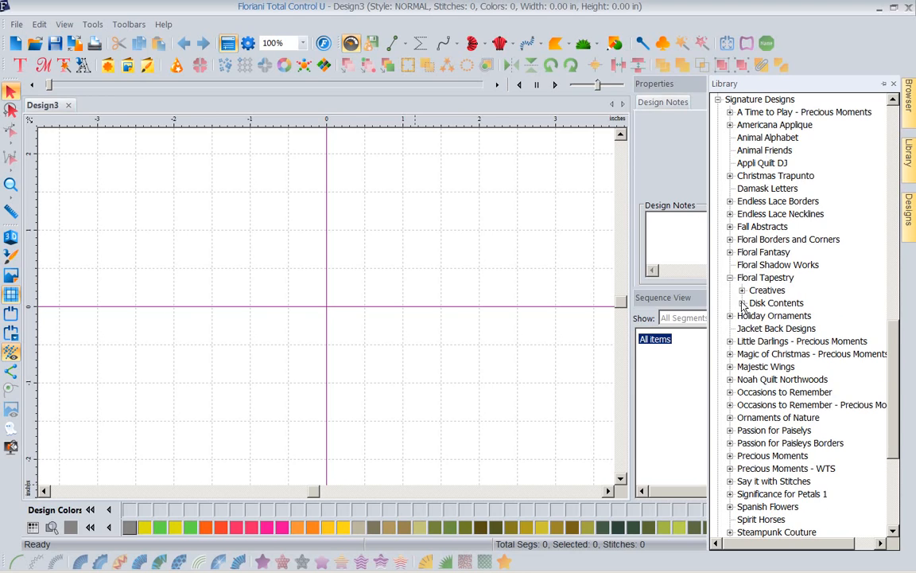
click(741, 303)
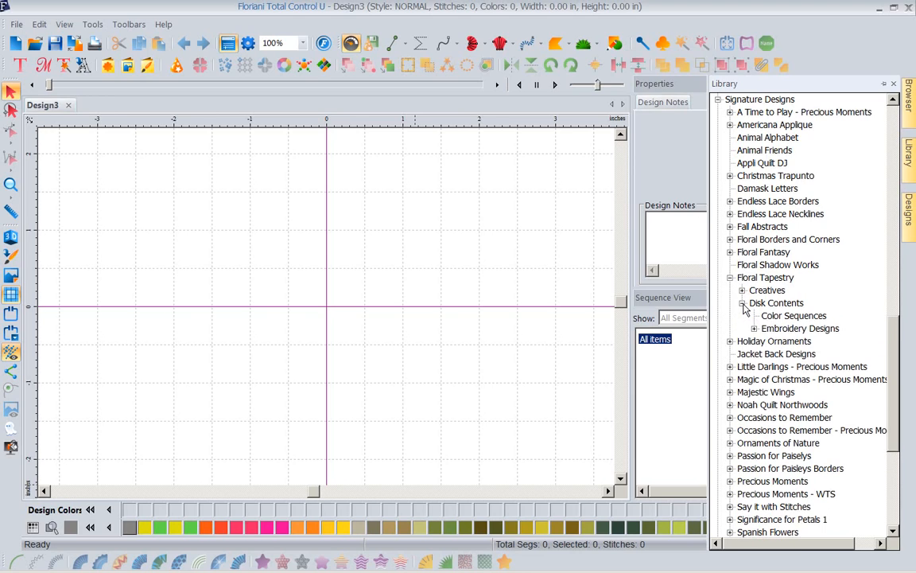
click(754, 328)
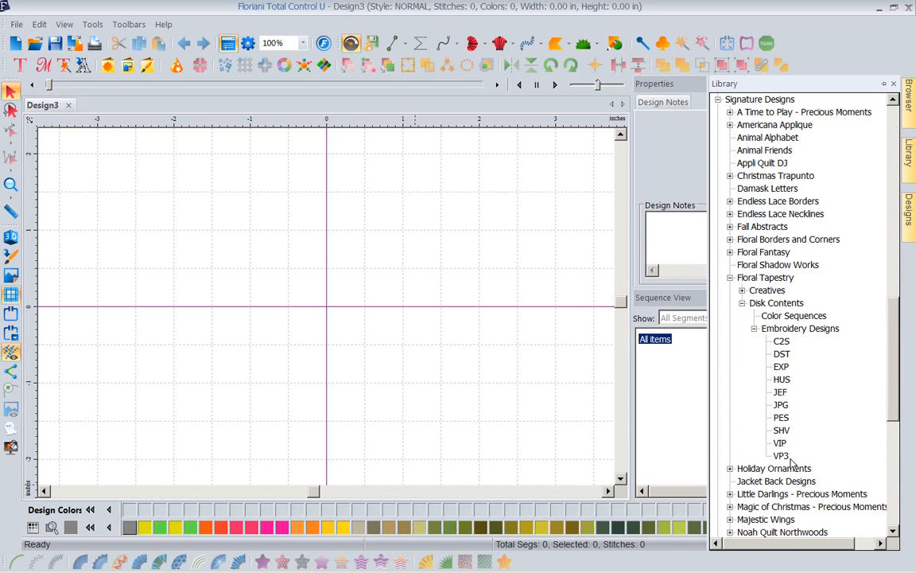
click(782, 342)
Place the FloralTapestry_small-2 color design in the empty workspace and close the design properties to give the sequence list more room.
click(908, 222)
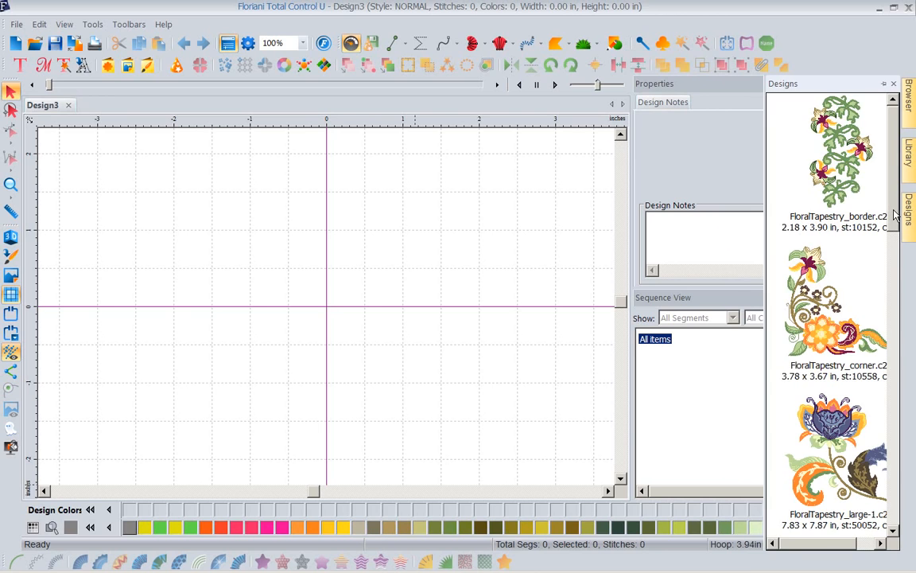
drag(894, 215, 861, 481)
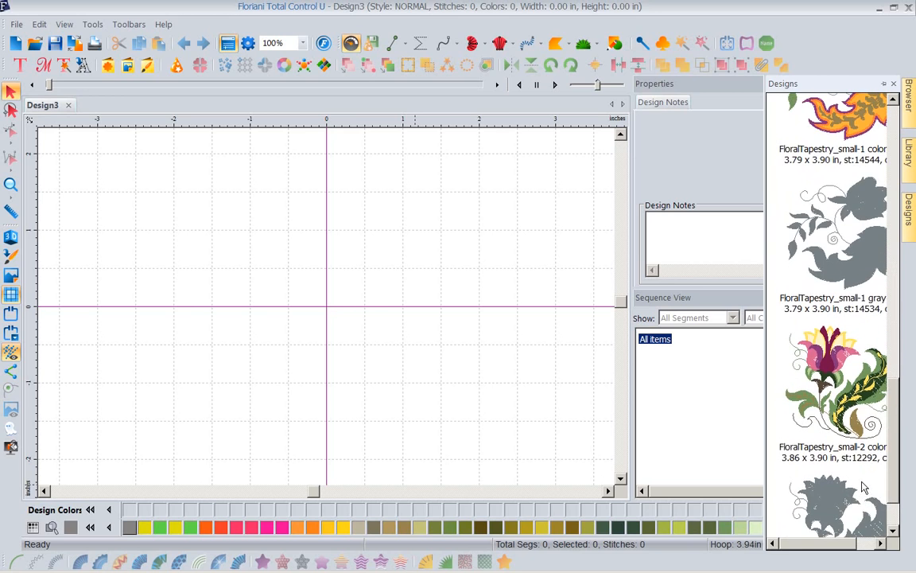
drag(824, 360, 356, 326)
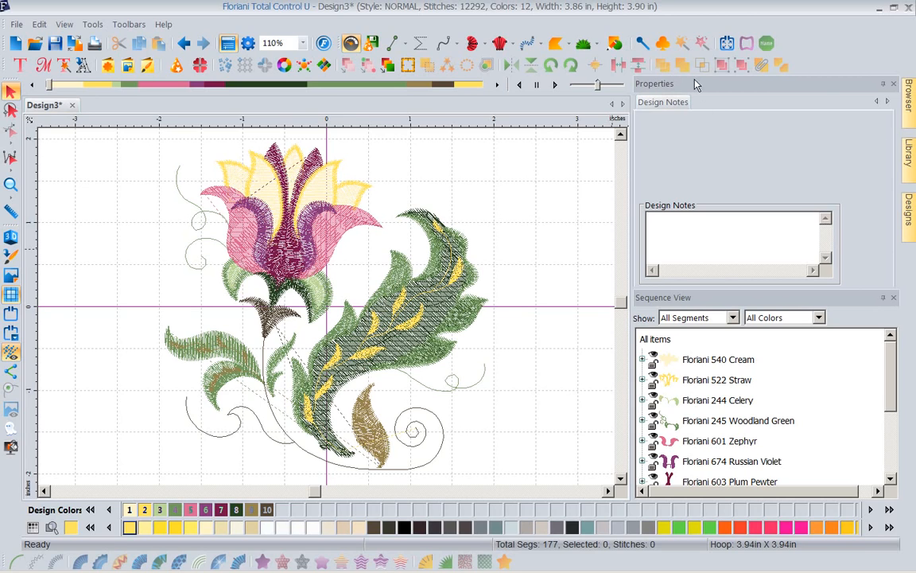
click(894, 84)
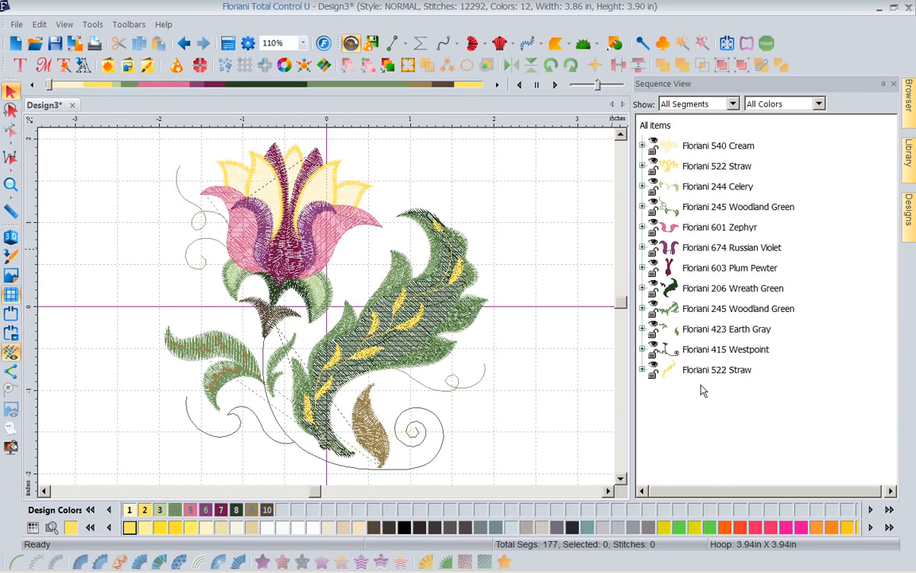
View the segments inside the Floriani 540 Cream color group, and highlight the entire design before clearing the selection.
double_click(695, 147)
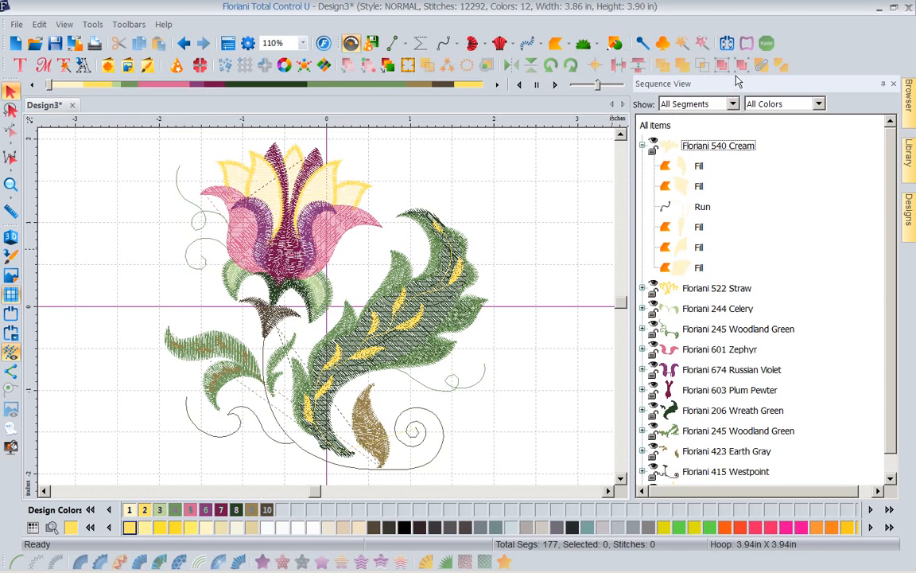
click(644, 147)
key(ctrl+a)
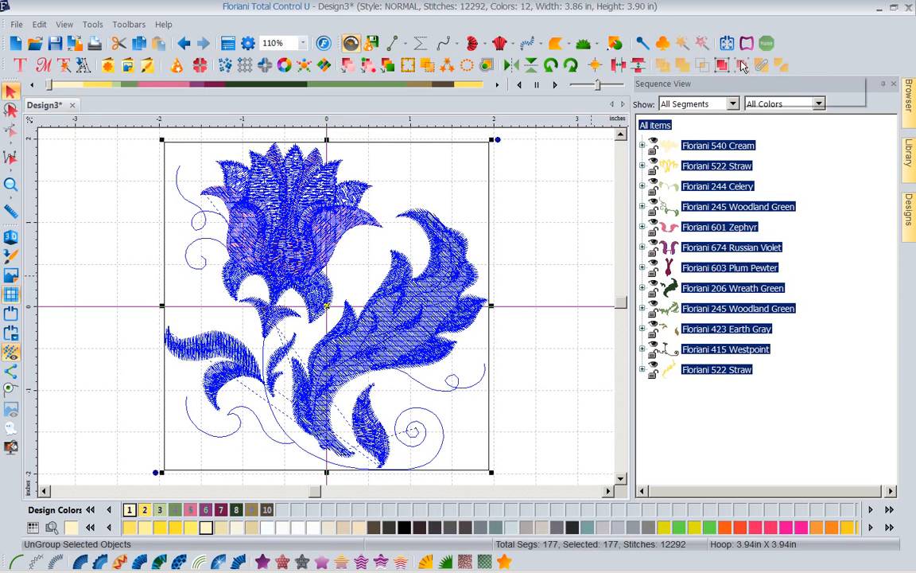
click(577, 179)
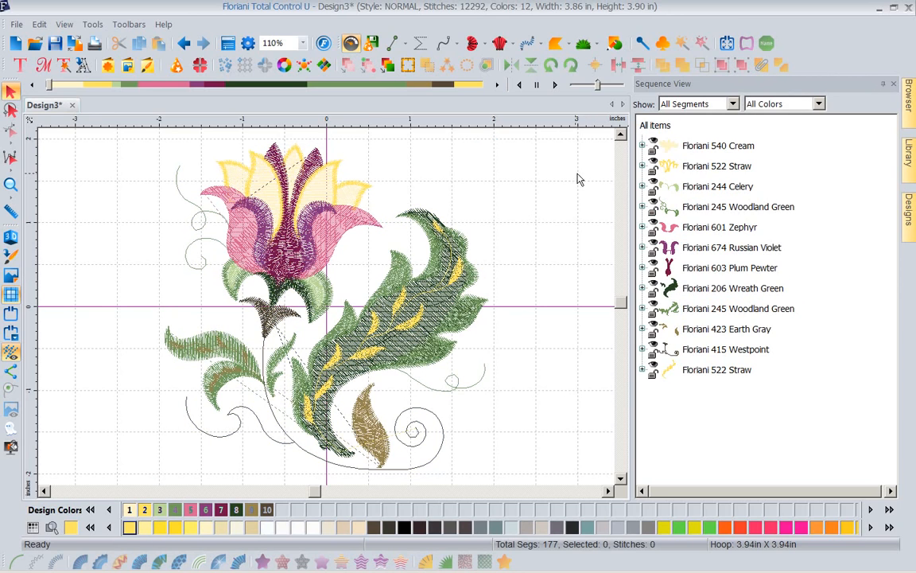
Highlight the first color groups from Cream through Celery in turn and view the segments inside the first Floriani 245 Woodland Green group.
click(702, 147)
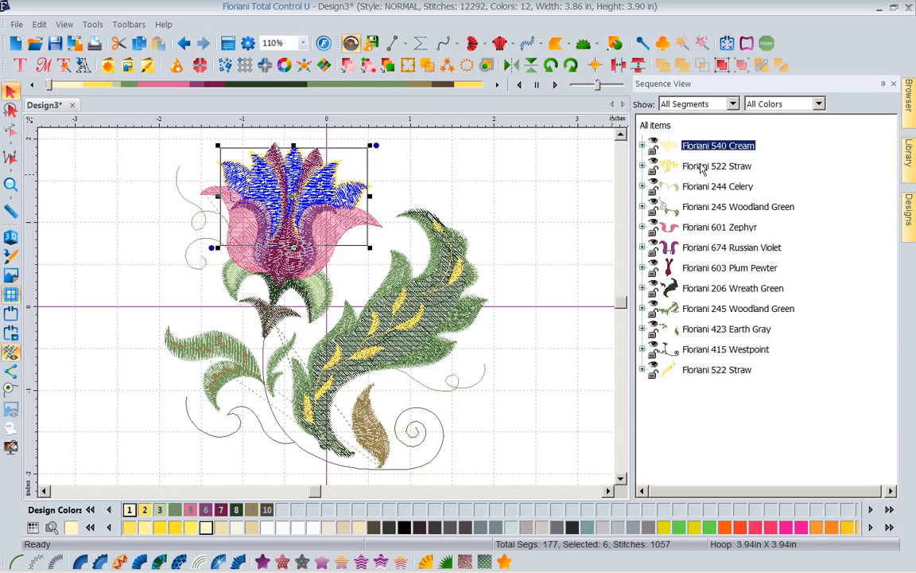
click(702, 167)
click(698, 188)
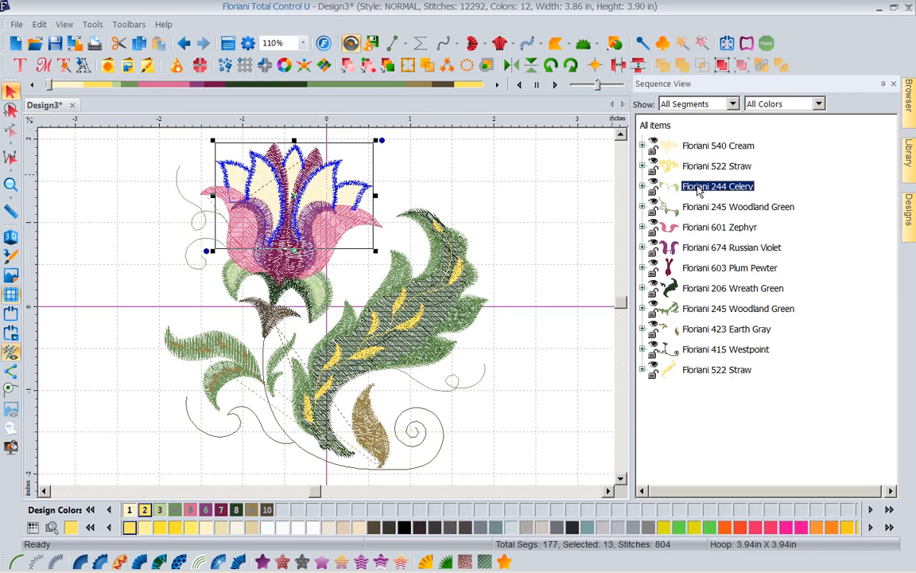
double_click(699, 208)
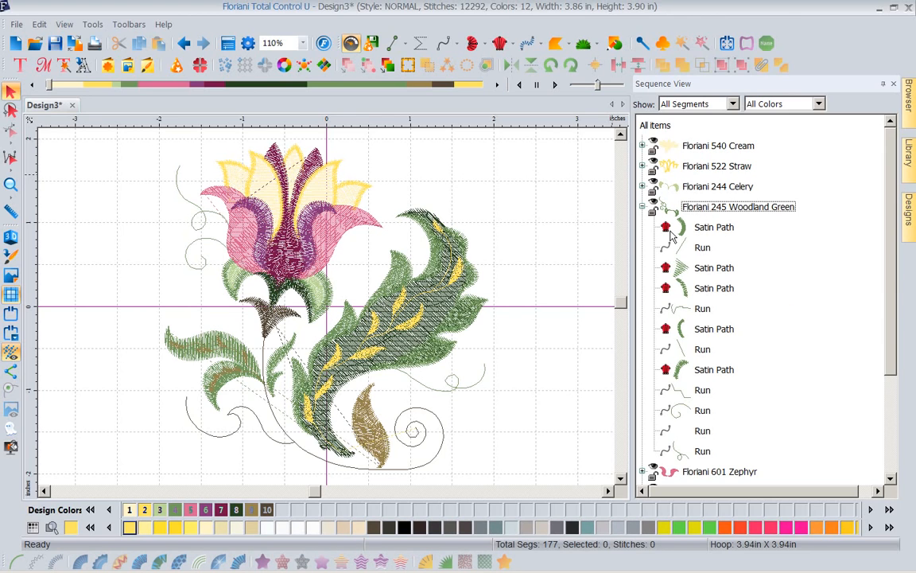
click(642, 207)
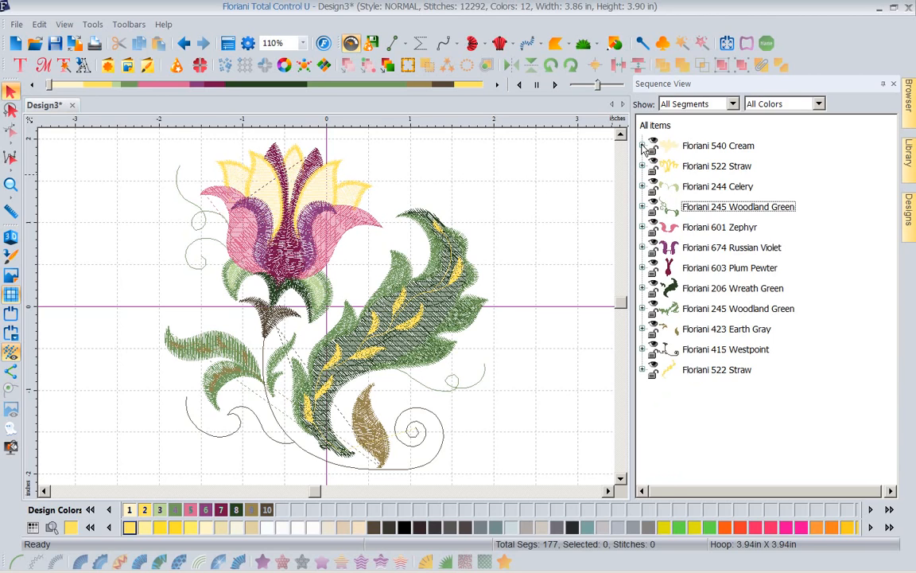
Examine the individual fill segments of the Floriani 540 Cream group on the flower, and highlight the whole group before deselecting it.
click(643, 146)
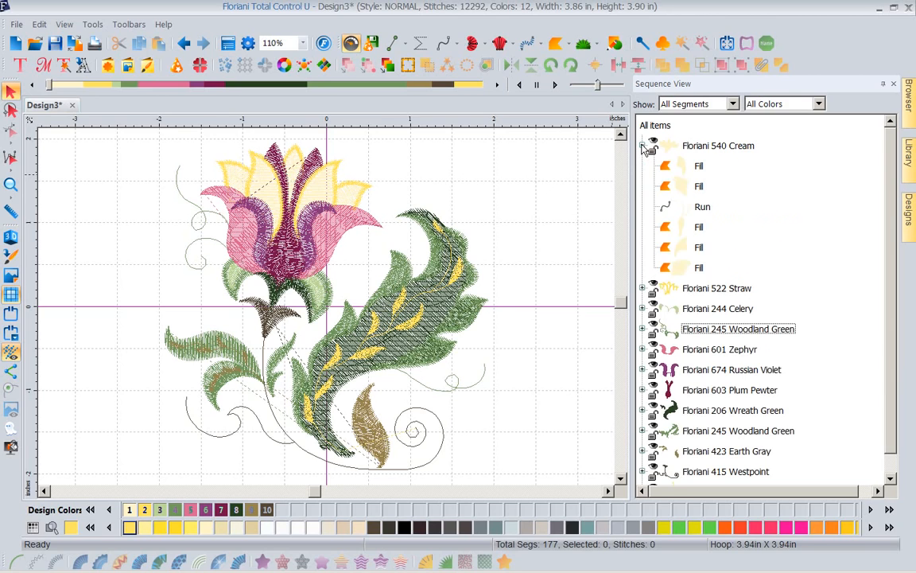
click(684, 167)
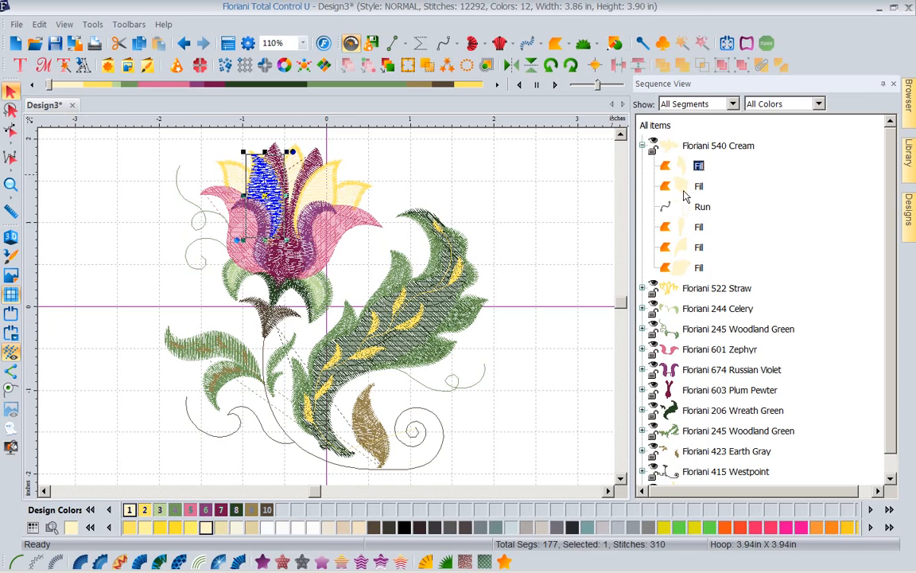
click(684, 189)
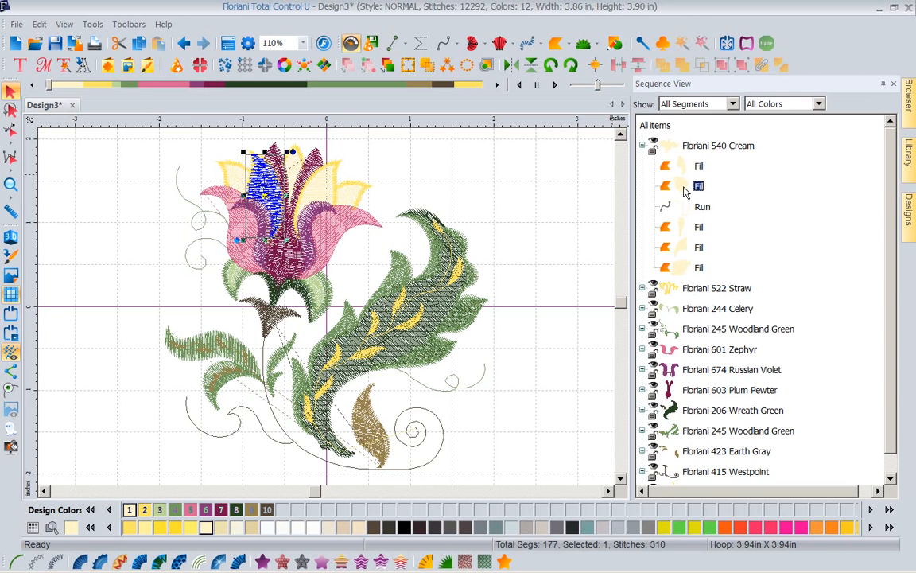
click(683, 229)
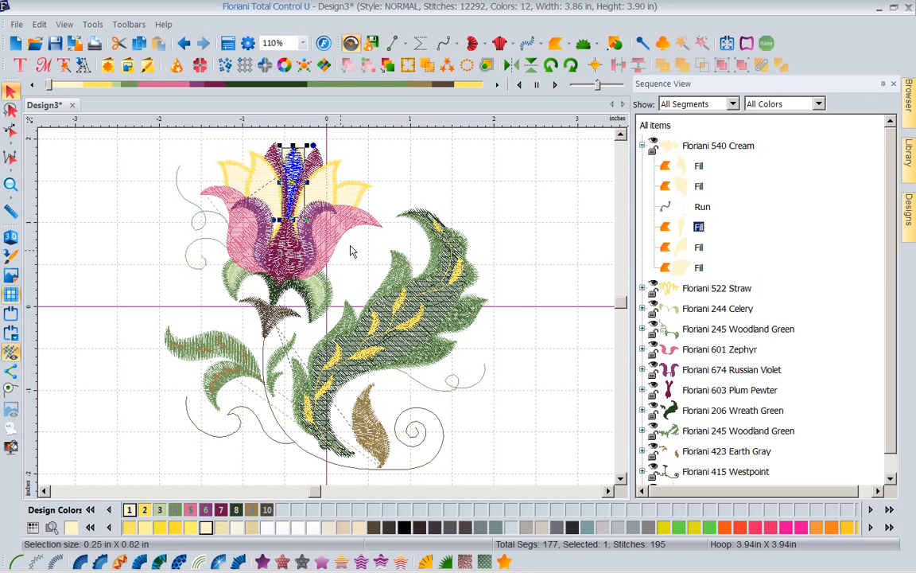
click(699, 247)
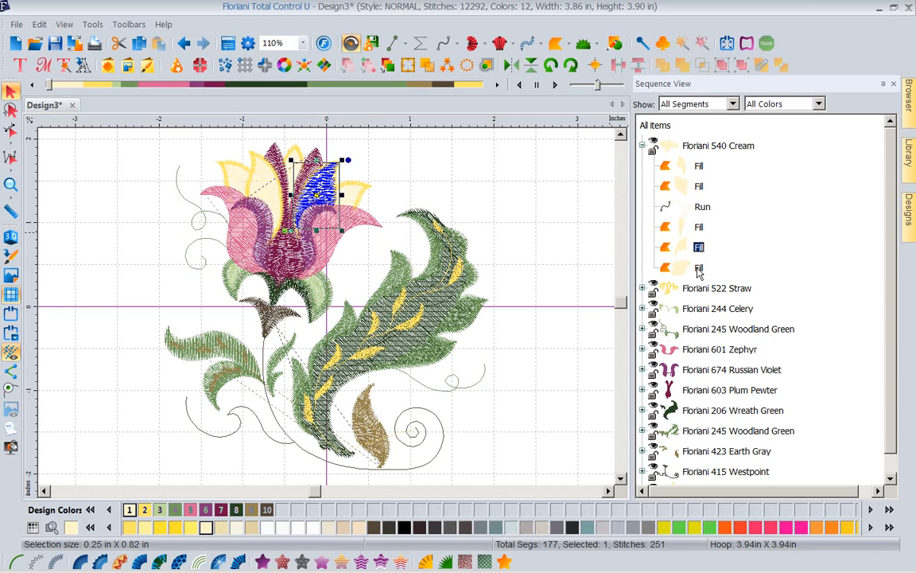
click(699, 268)
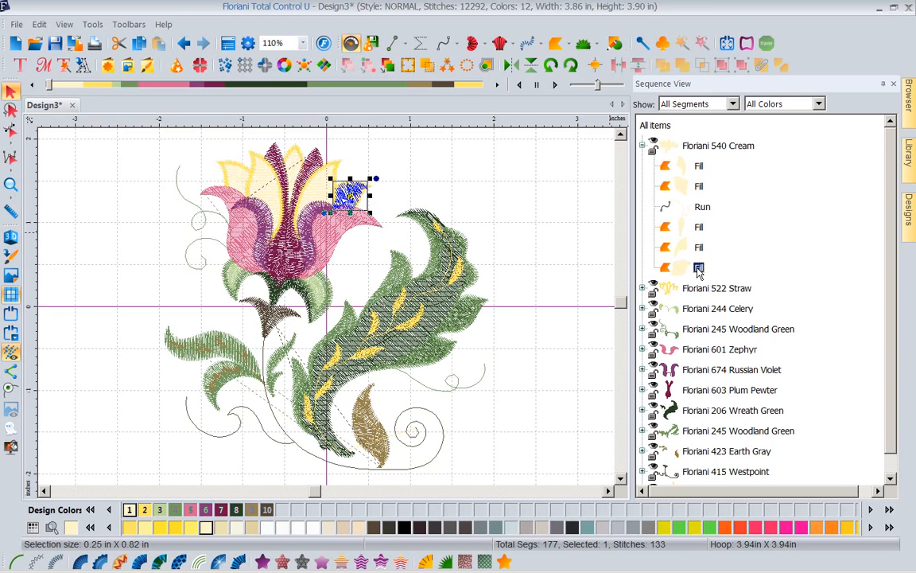
click(642, 145)
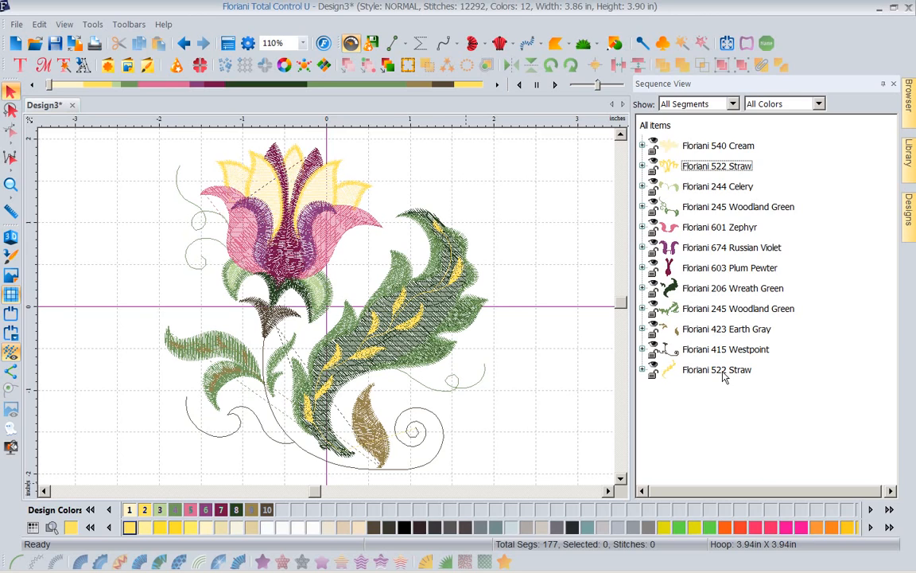
click(700, 150)
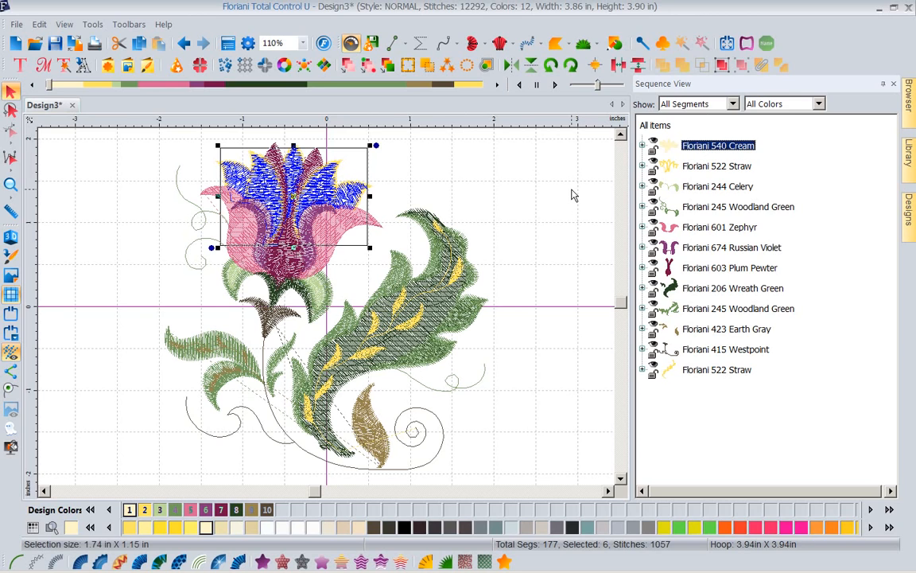
click(513, 170)
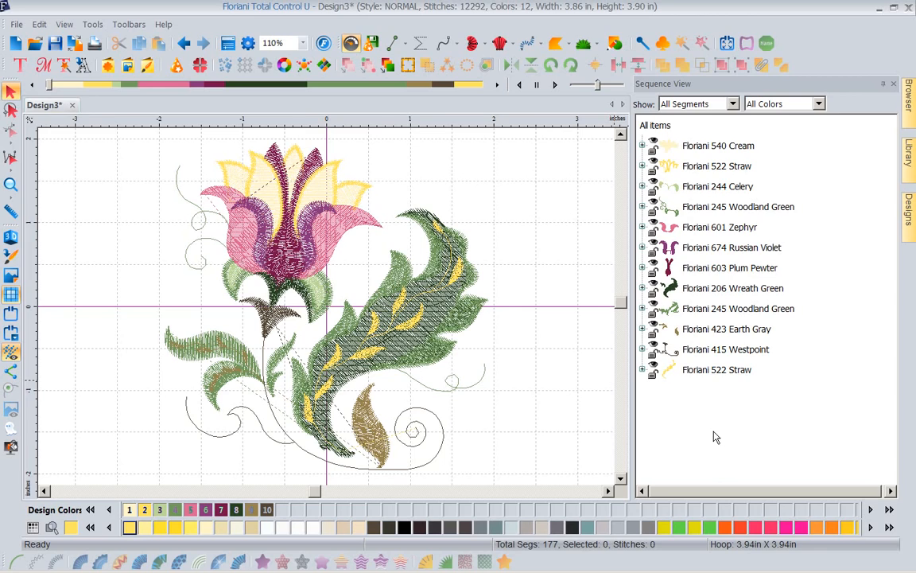
Hide the last three color groups of the sequence: the final Floriani 522 Straw, 415 Westpoint and 423 Earth Gray.
click(654, 370)
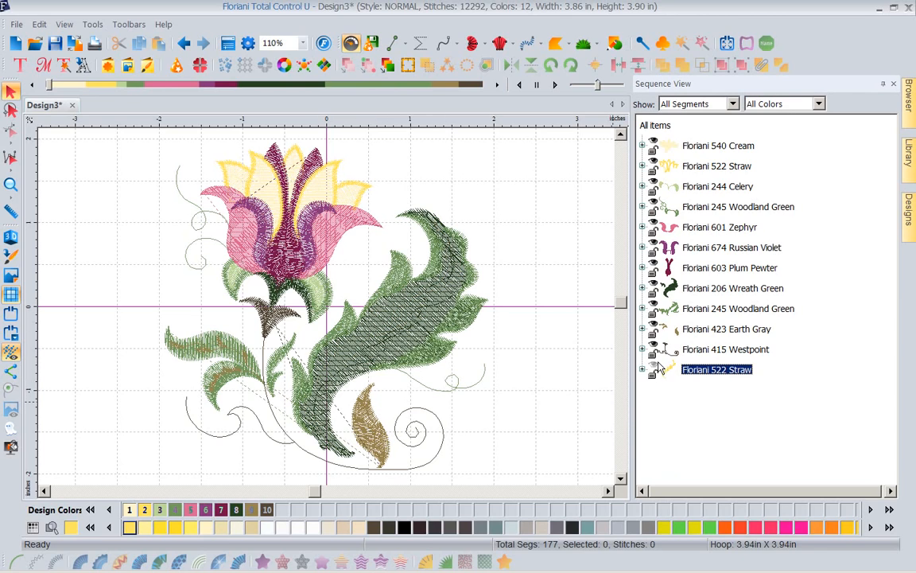
click(654, 371)
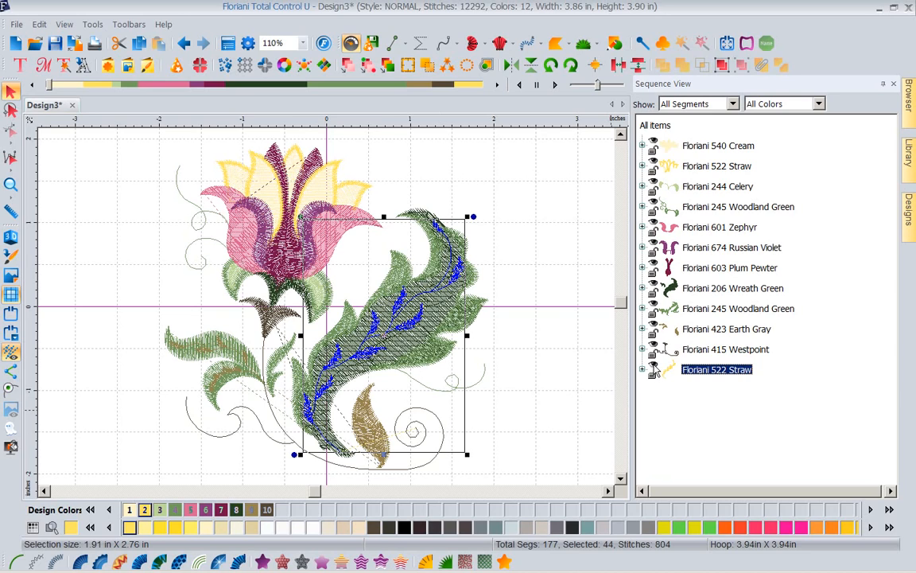
click(654, 369)
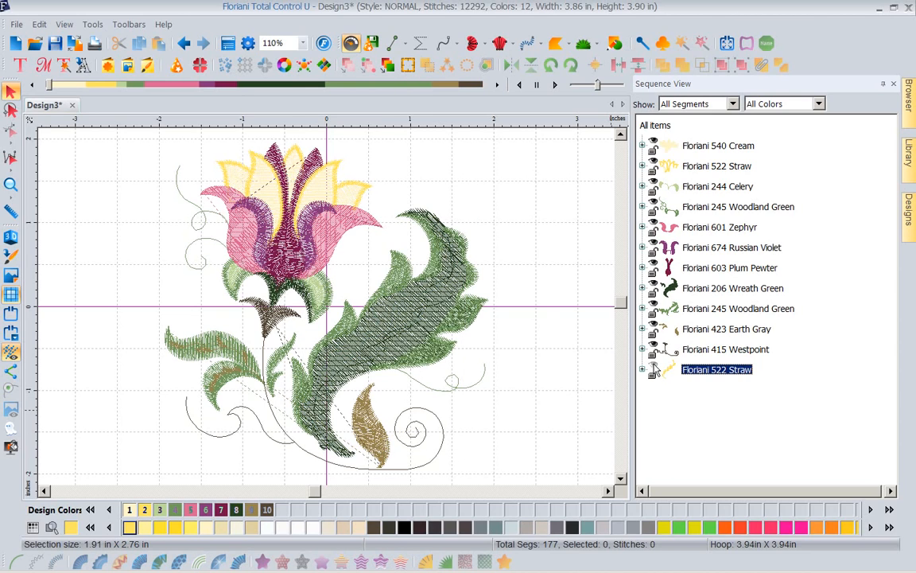
click(654, 350)
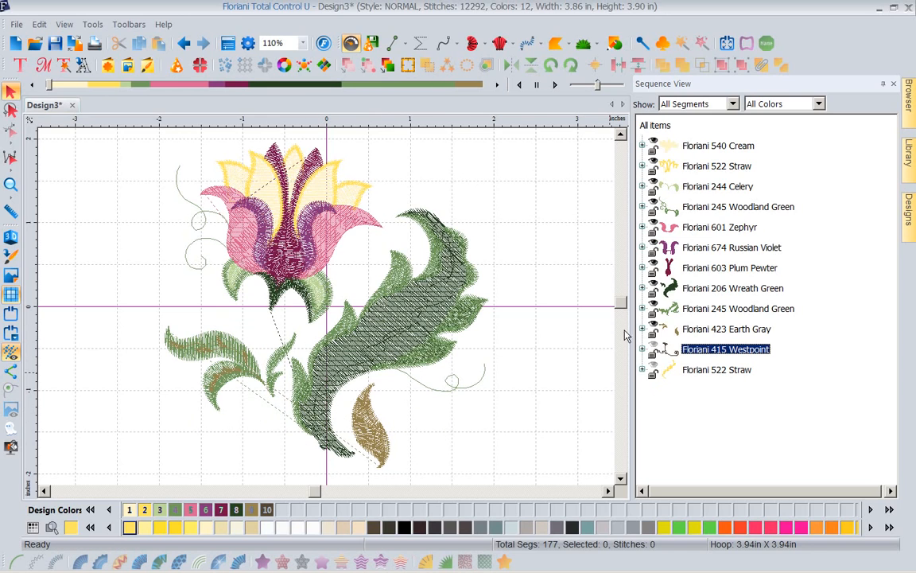
click(654, 328)
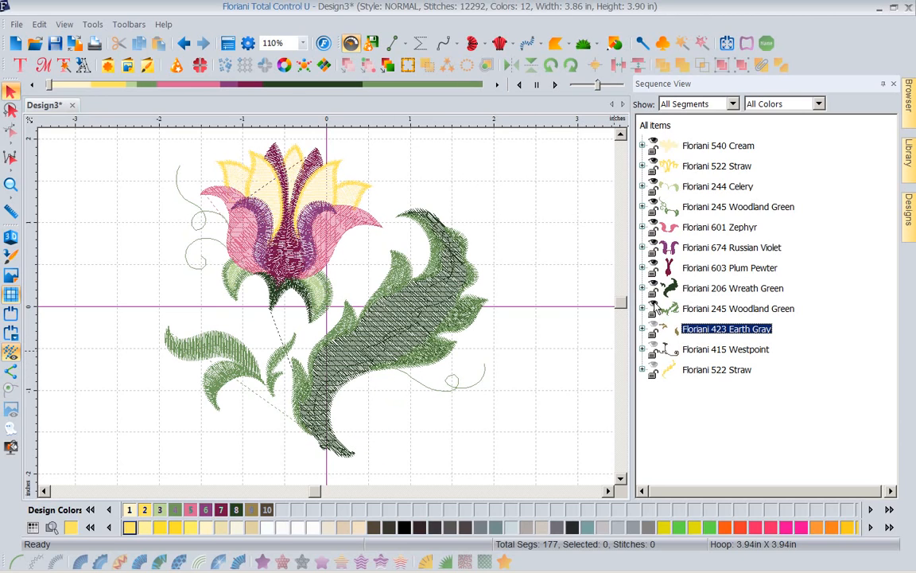
Hide the second Floriani 245 Woodland Green group and the Floriani 206 Wreath Green group.
double_click(654, 308)
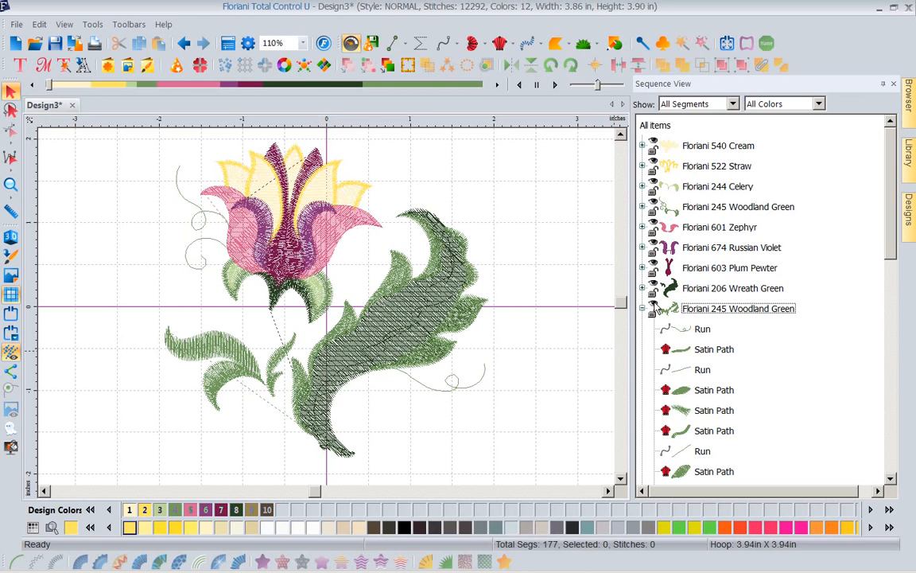
click(654, 309)
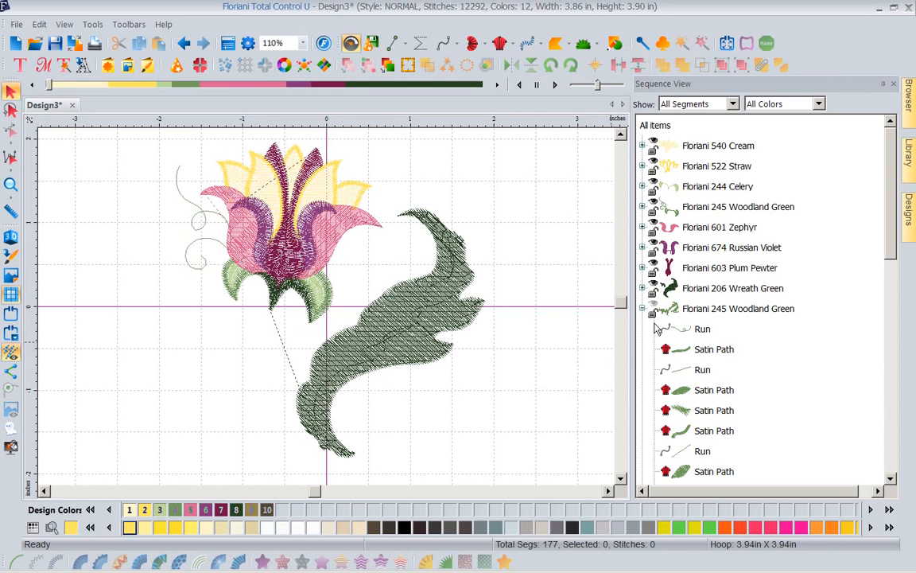
click(654, 288)
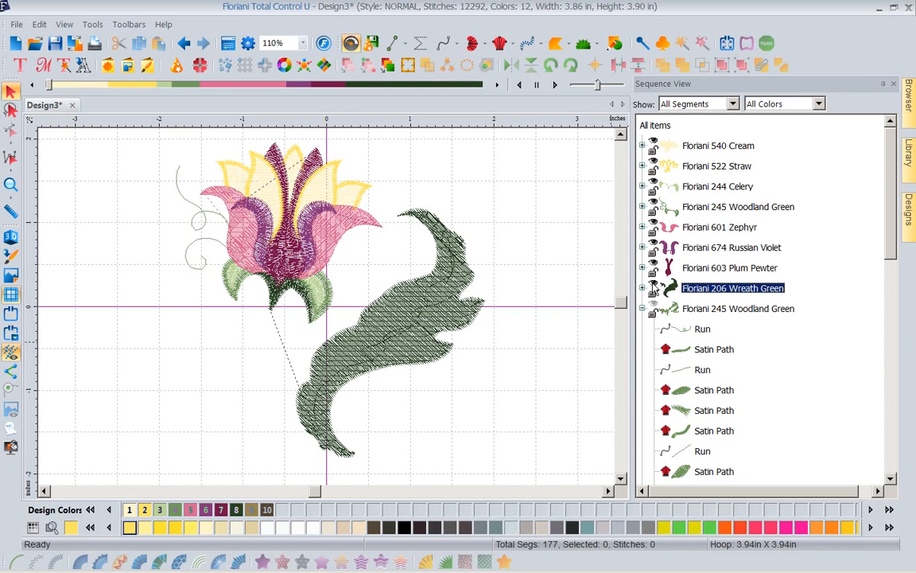
click(653, 284)
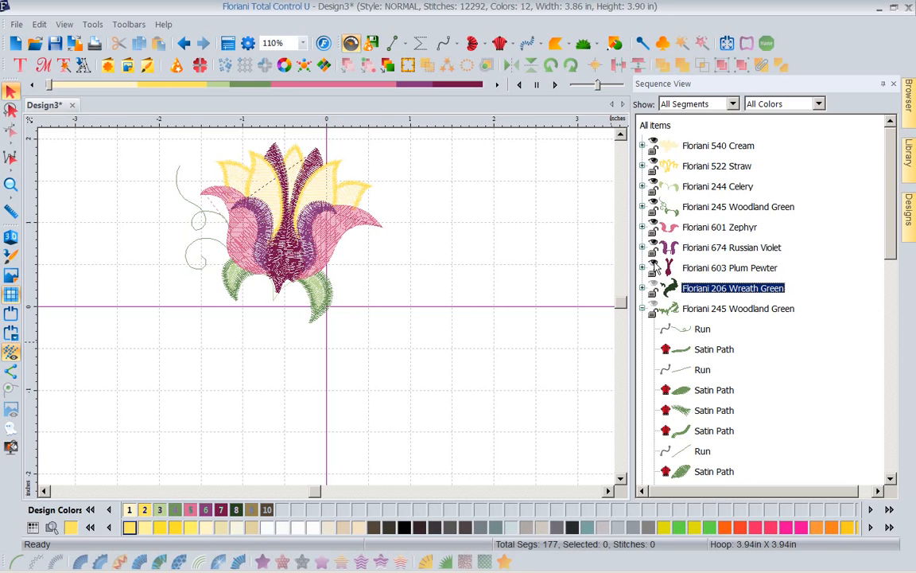
Hide and show again the Floriani 603 Plum Pewter group and the first Floriani 245 Woodland Green group to check their parts of the flower.
click(653, 266)
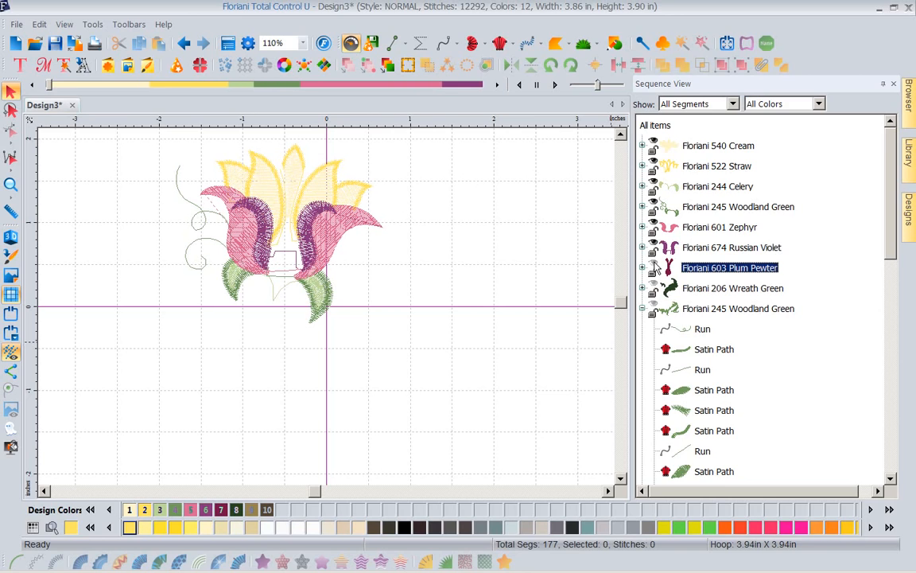
click(654, 267)
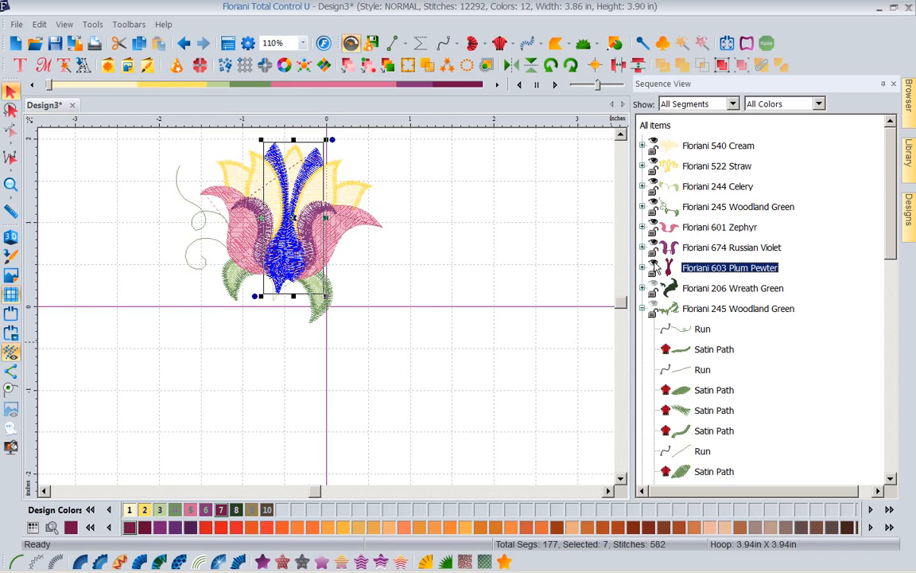
click(658, 208)
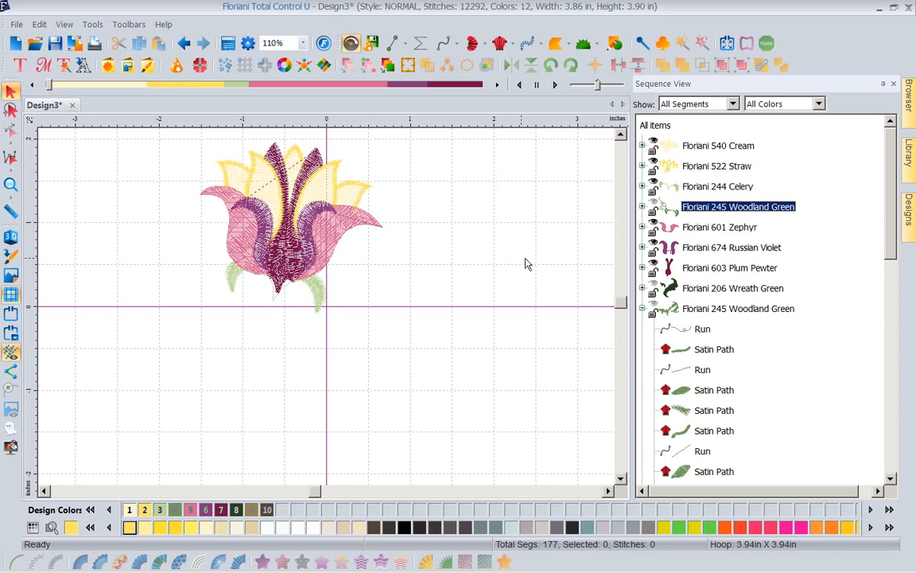
click(654, 205)
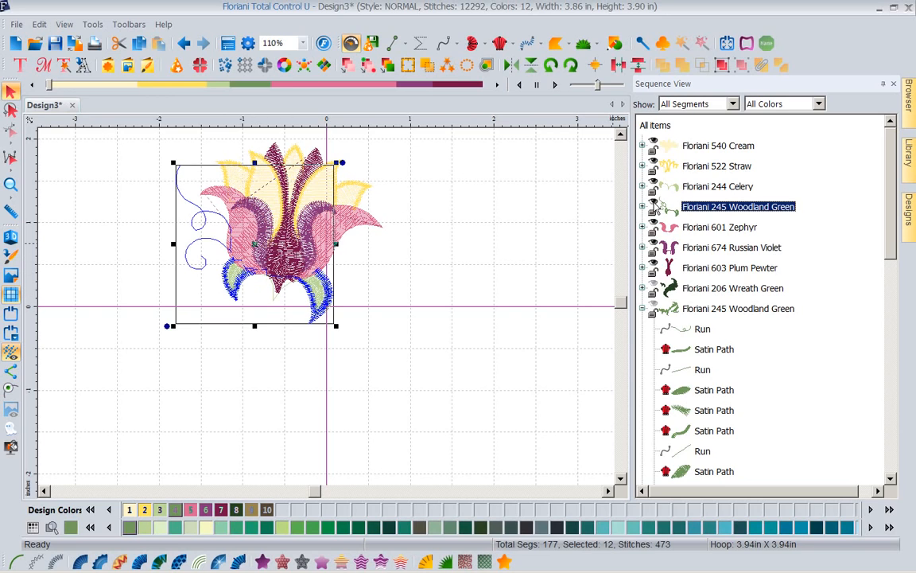
click(565, 241)
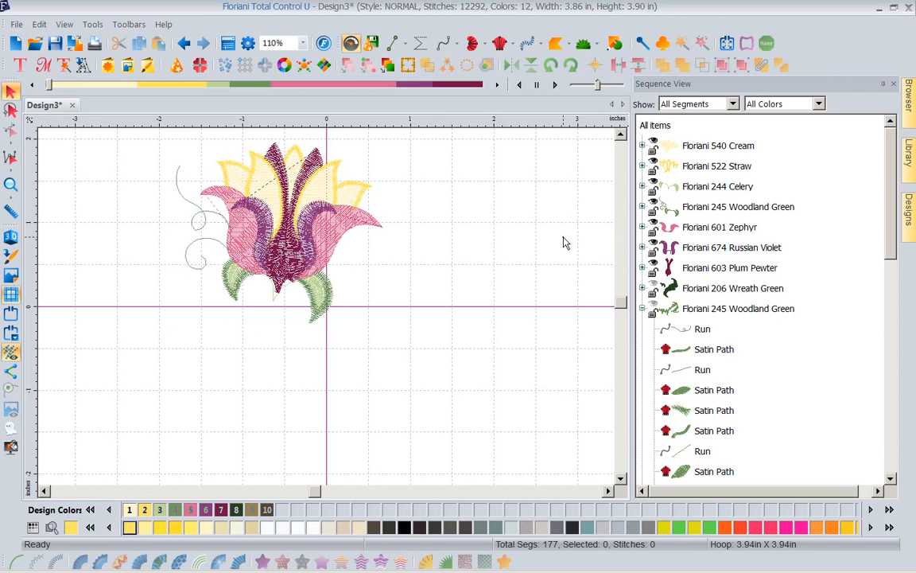
Expand the first Floriani 245 Woodland Green group and examine its Satin Path and Run segments one by one.
click(642, 207)
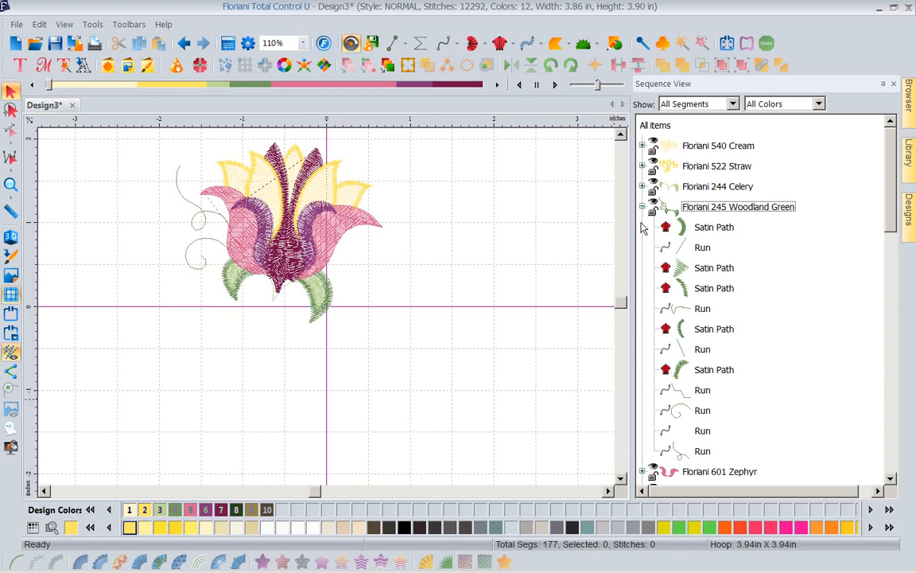
click(710, 231)
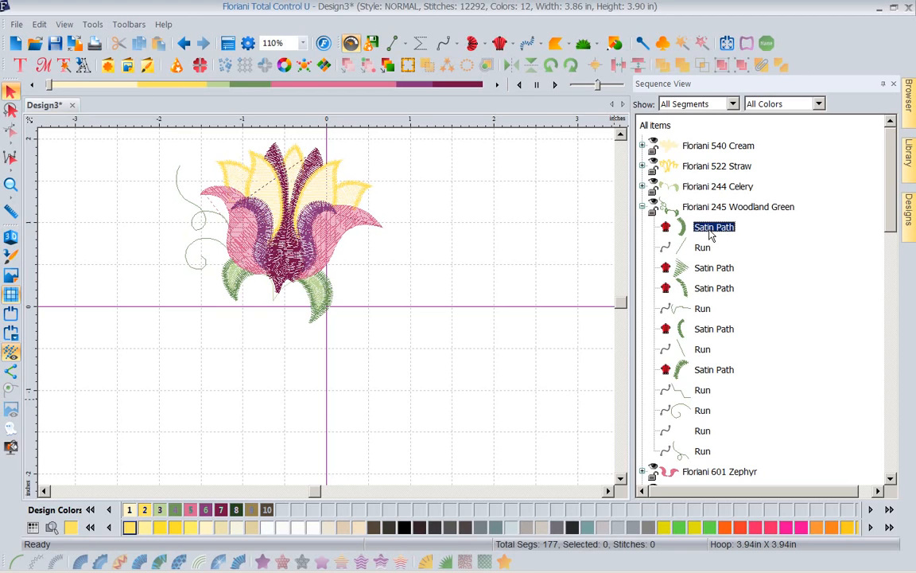
click(706, 252)
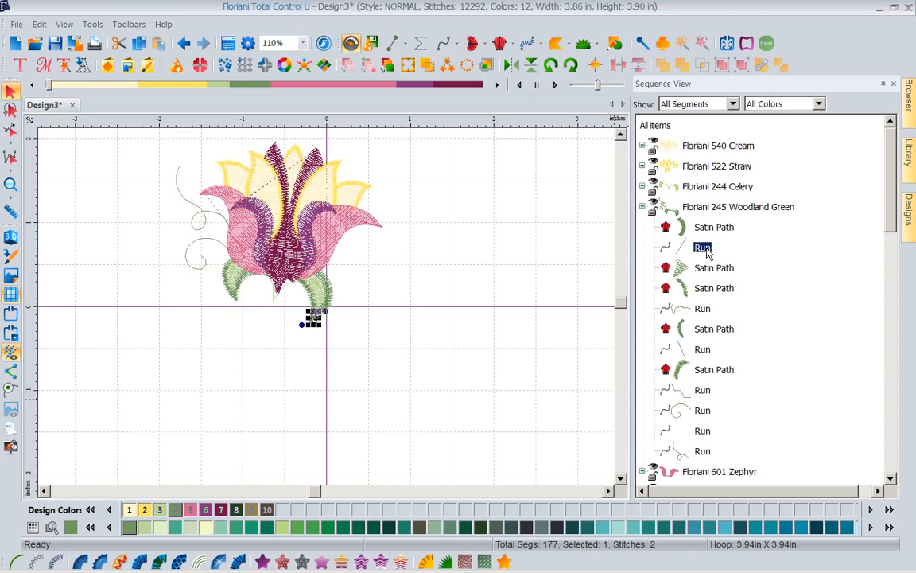
click(705, 271)
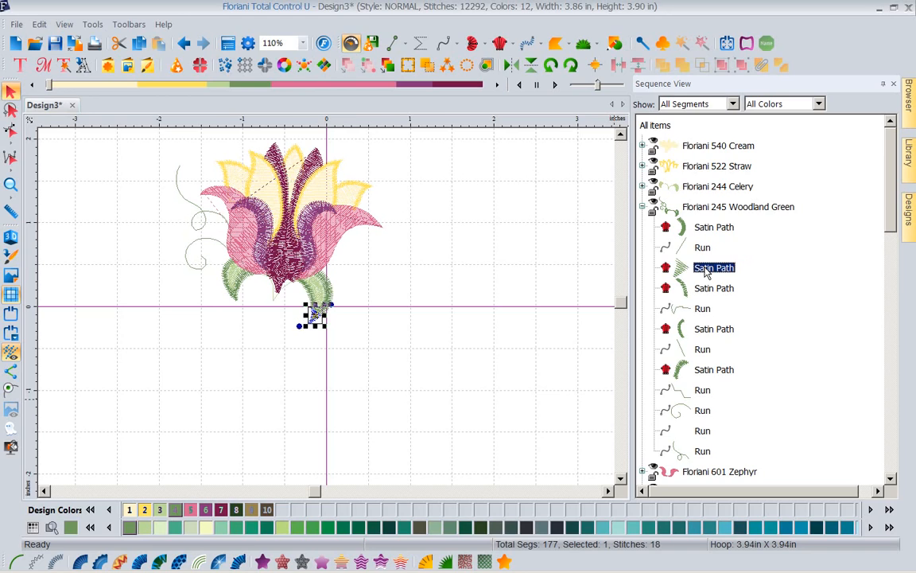
key(Down)
key(Down)
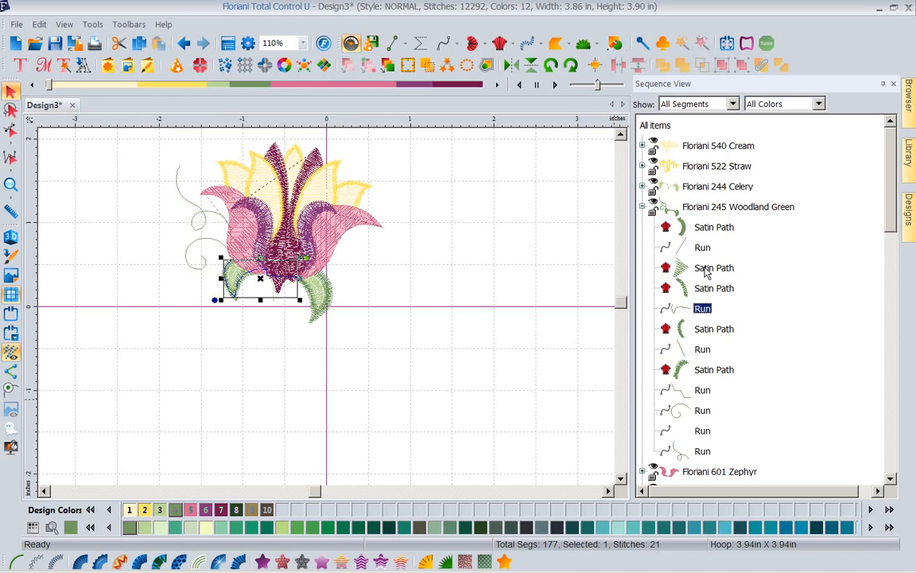
key(Down)
key(Down)
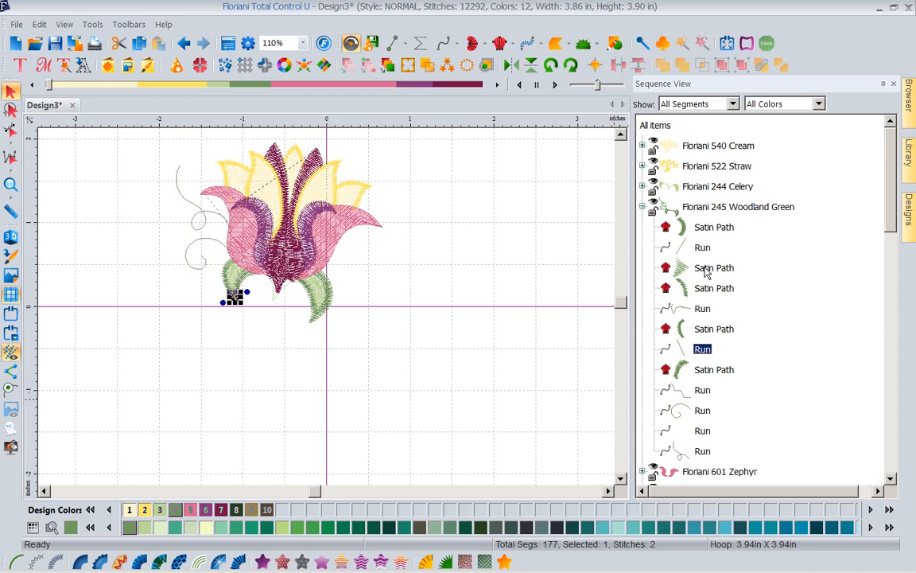
key(Down)
key(Down)
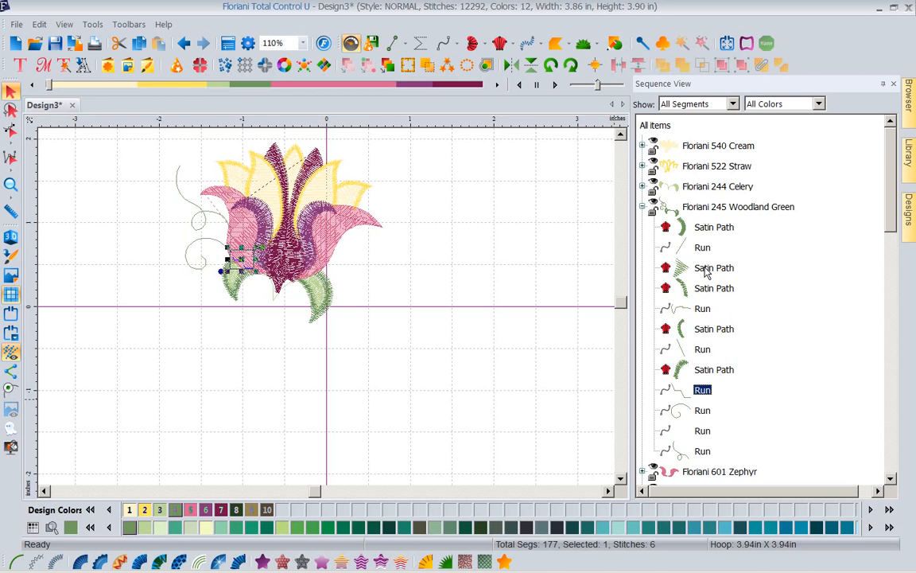
Delete the two curled tendril Run segments beside the flower from the first Floriani 245 Woodland Green group.
key(Down)
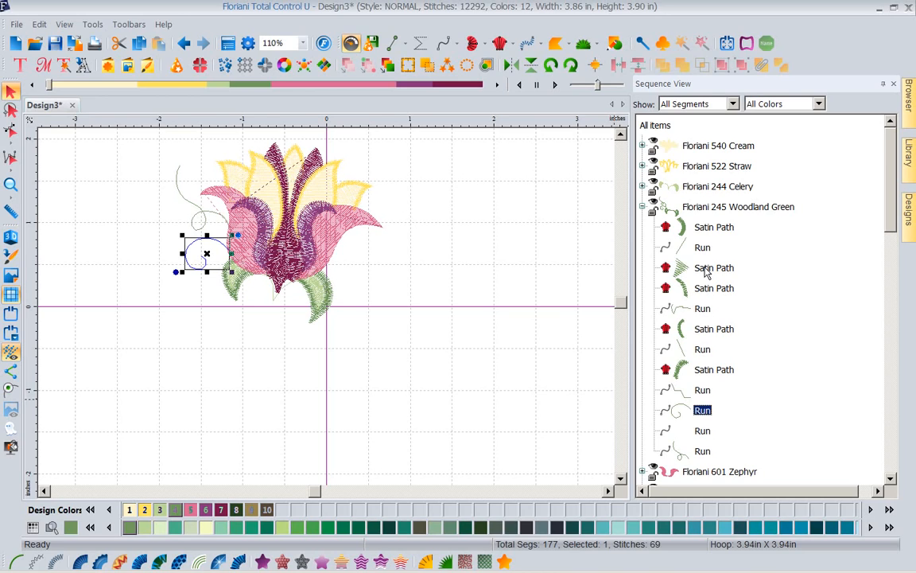
right_click(700, 417)
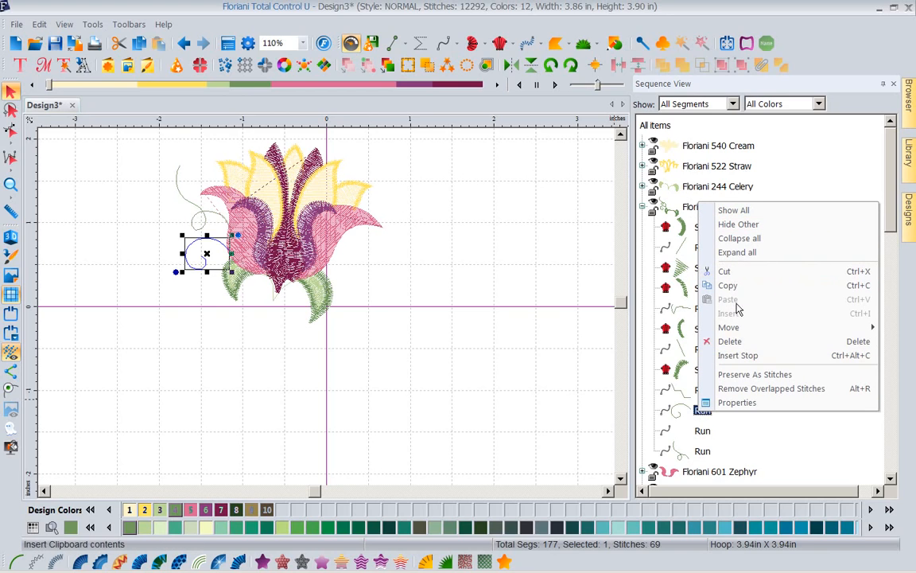
click(729, 342)
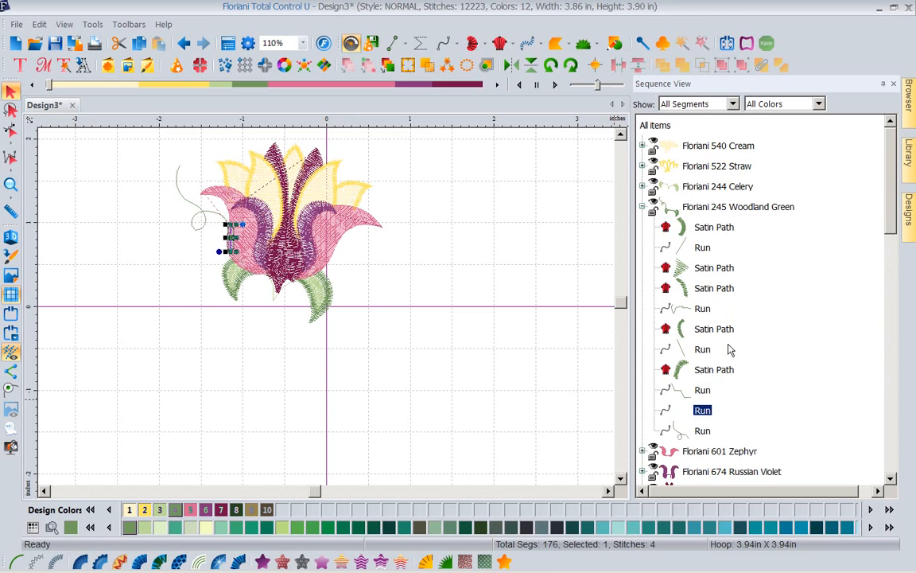
click(702, 431)
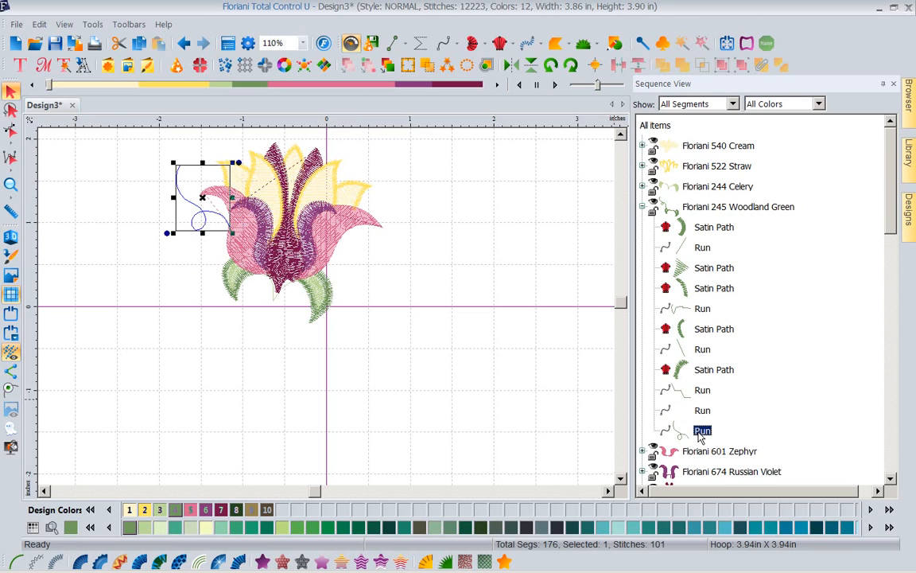
right_click(698, 433)
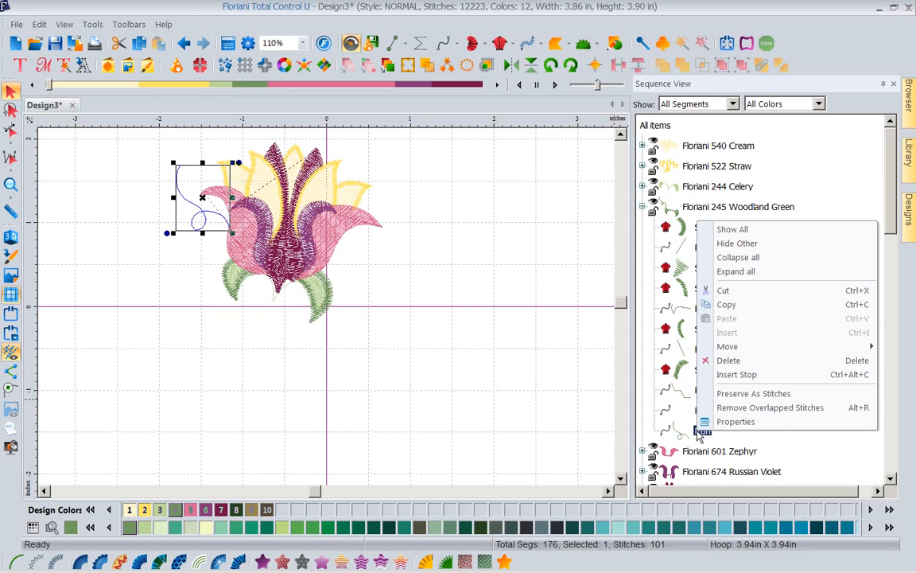
click(752, 362)
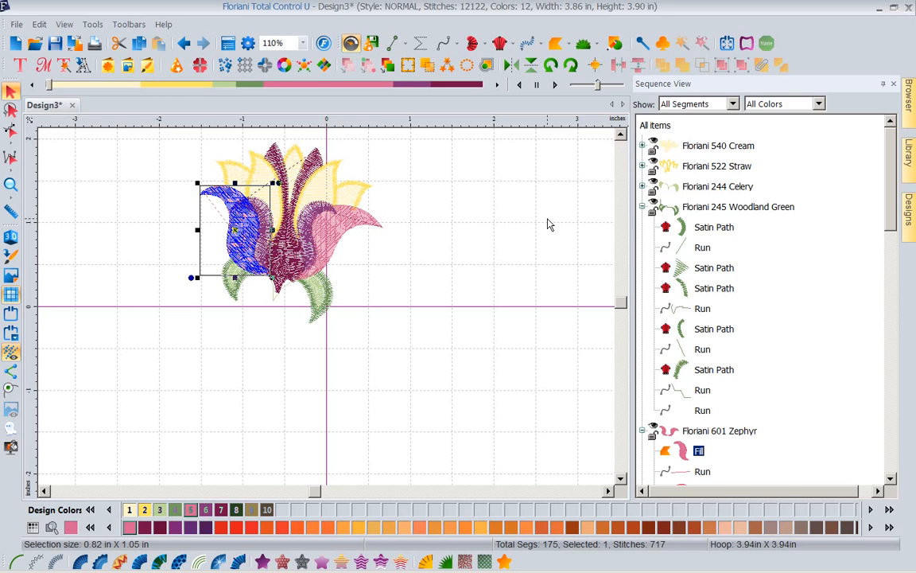
Collapse the Floriani 601 Zephyr group and both Floriani 245 Woodland Green groups in the sequence.
click(642, 206)
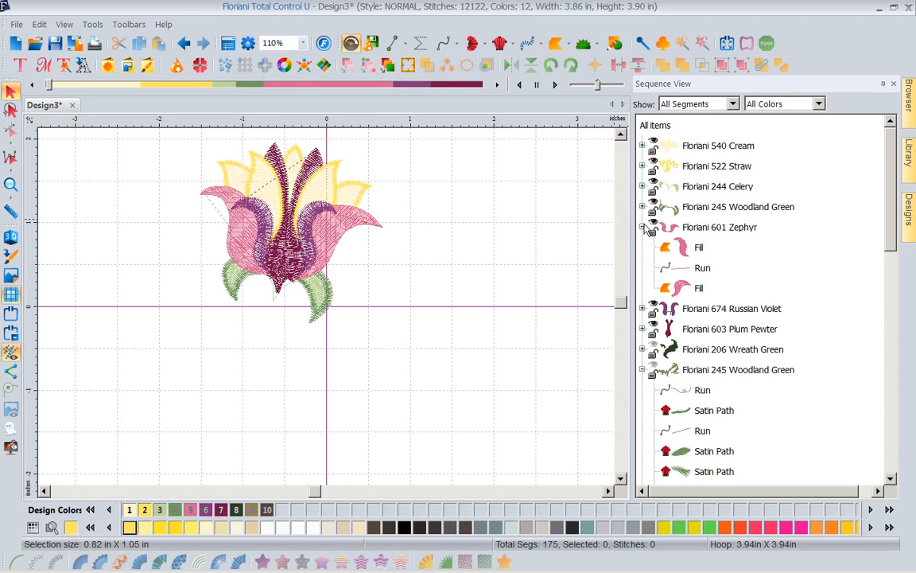
click(642, 228)
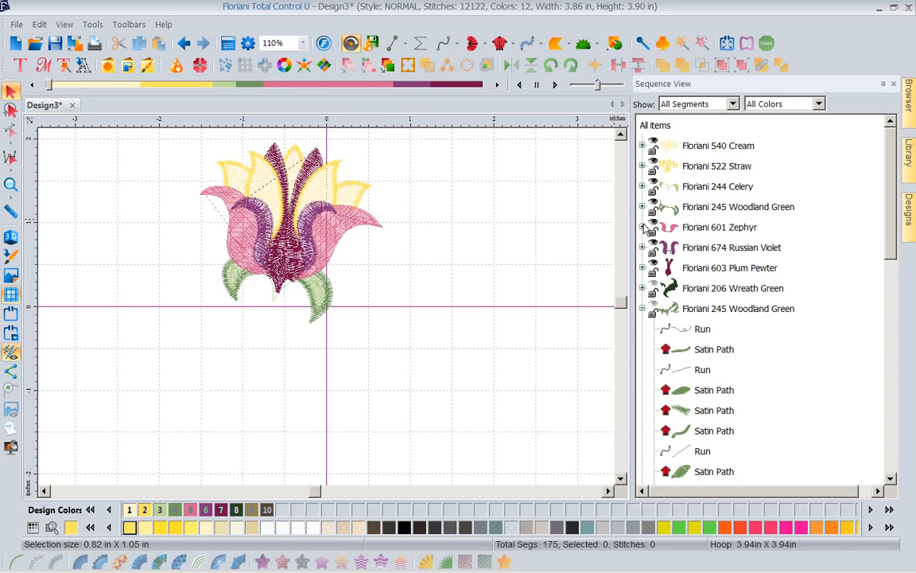
click(642, 309)
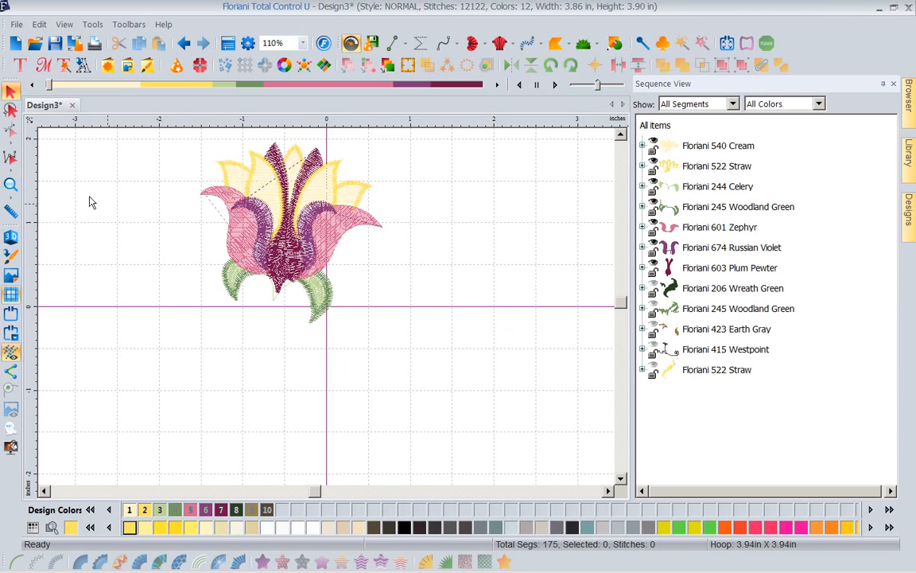
click(12, 109)
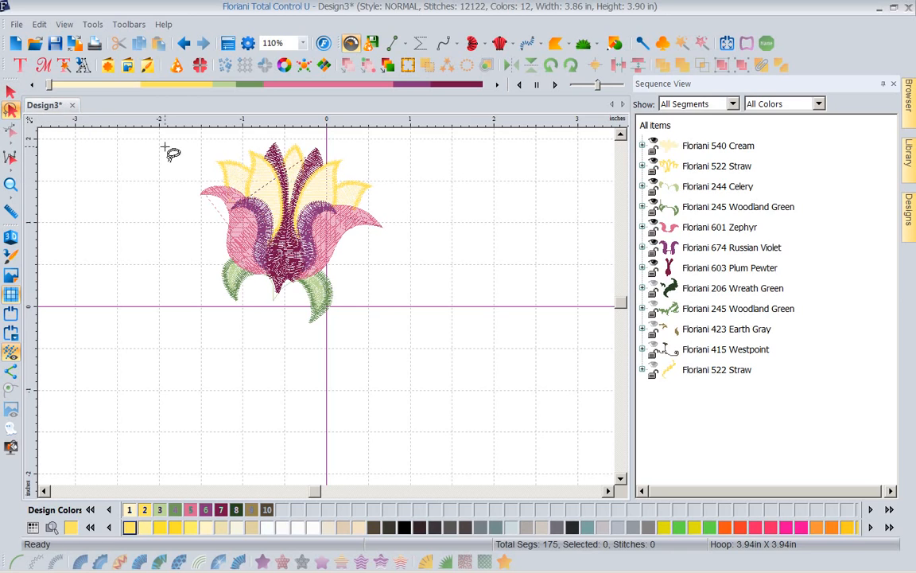
mouse_move(164, 146)
mouse_down()
mouse_move(140, 182)
mouse_move(147, 272)
mouse_up()
mouse_move(309, 374)
mouse_down()
mouse_move(368, 352)
mouse_move(395, 285)
mouse_move(456, 193)
mouse_move(427, 154)
mouse_move(378, 136)
mouse_move(305, 144)
mouse_move(281, 157)
mouse_move(258, 135)
mouse_up()
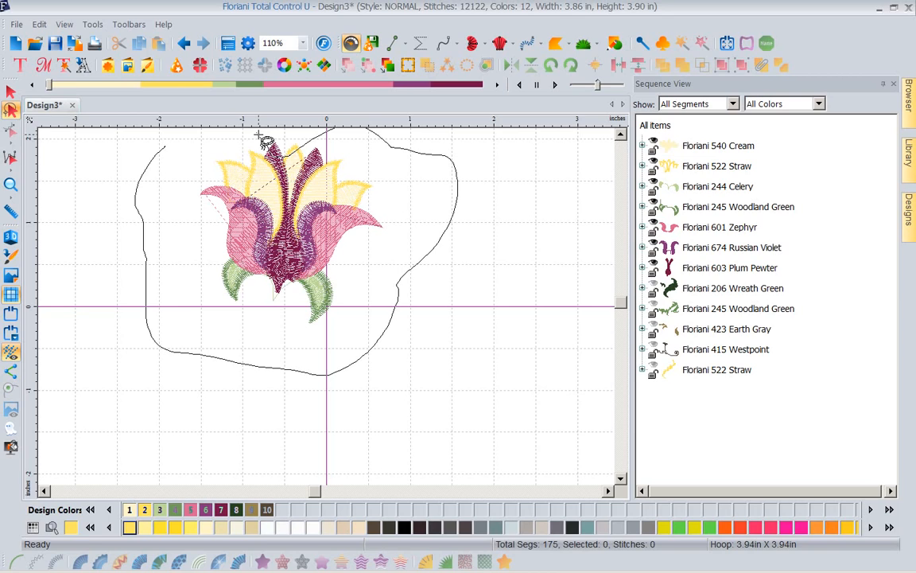
key(Escape)
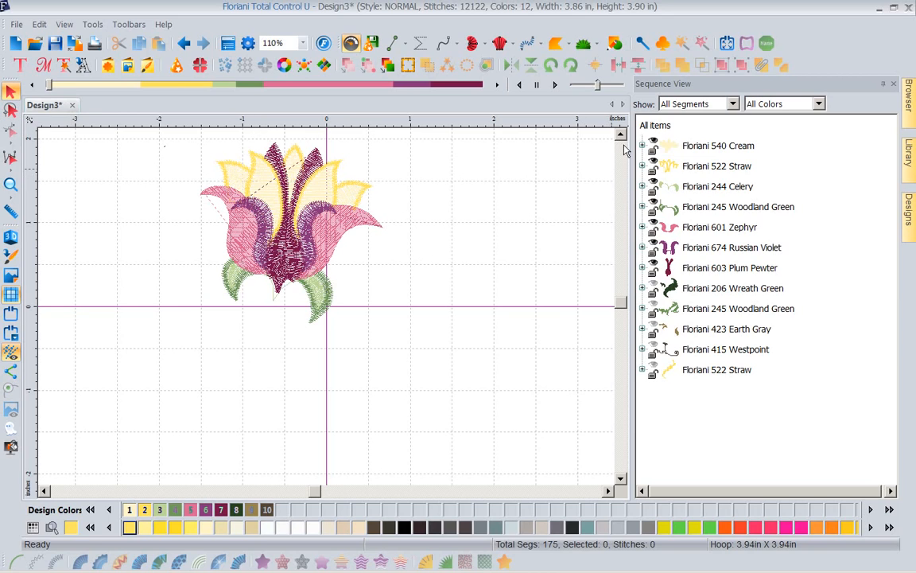
Select the flower with a freehand Lasso outline drawn around it and copy the selection.
scroll(562, 127, up, 1)
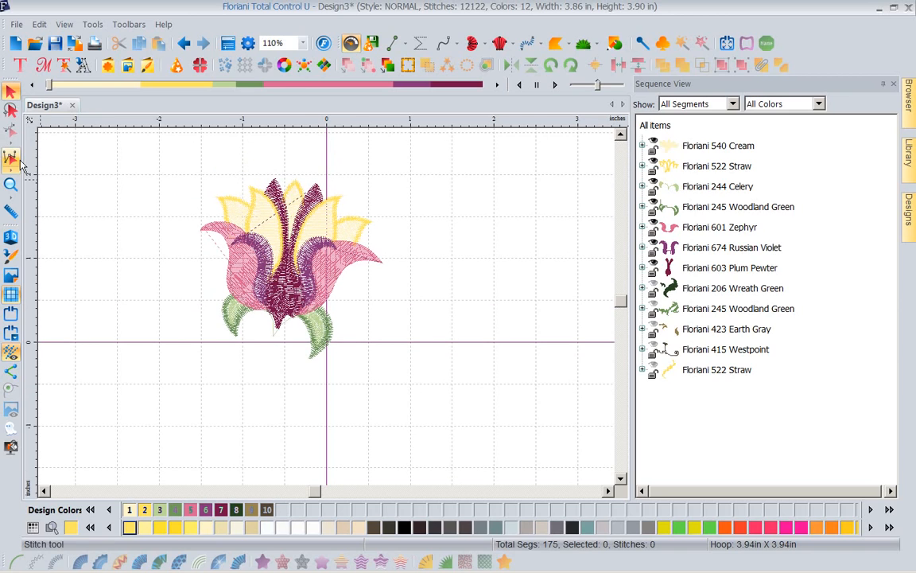
click(11, 110)
mouse_move(246, 155)
mouse_down()
mouse_move(143, 232)
mouse_move(161, 355)
mouse_move(258, 429)
mouse_move(360, 409)
mouse_move(401, 334)
mouse_move(362, 180)
mouse_move(243, 168)
mouse_up()
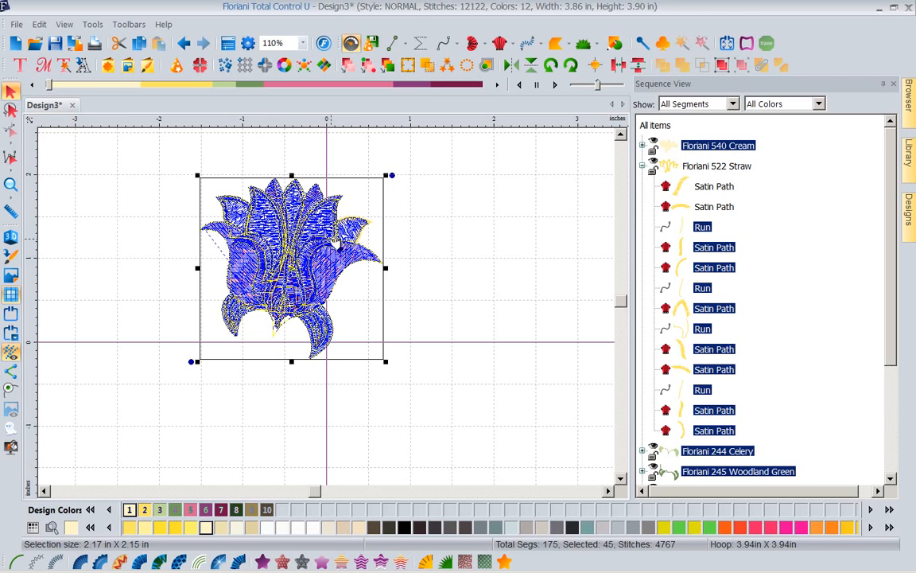
right_click(301, 215)
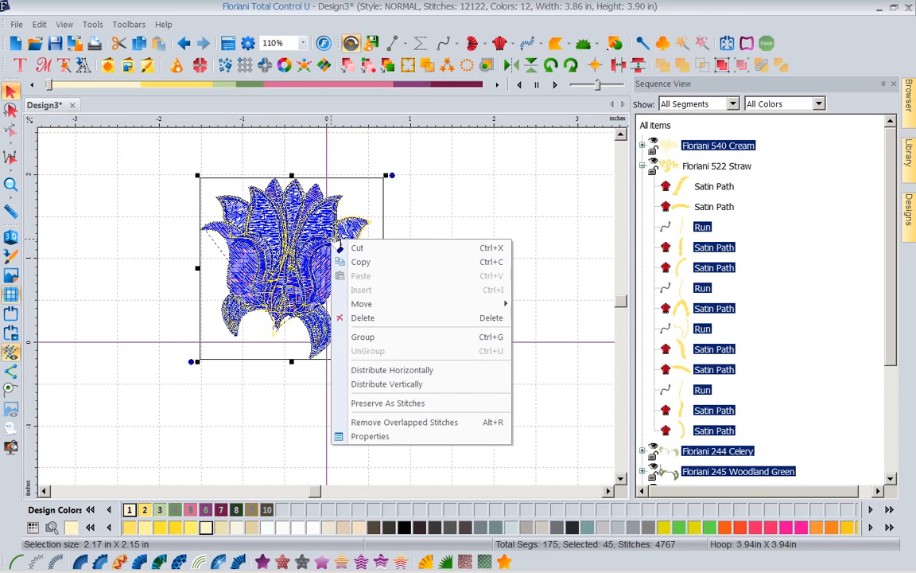
click(381, 265)
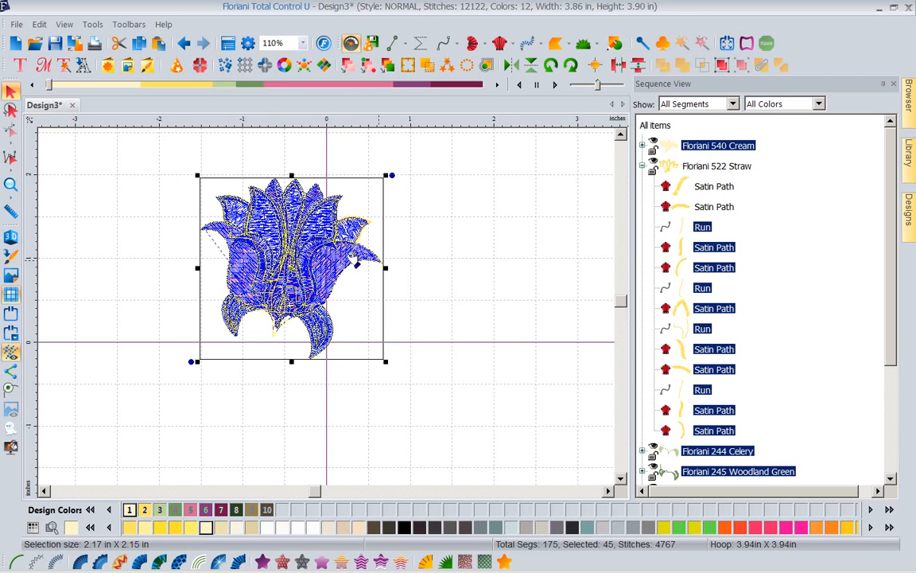
Create a new design, paste the copied flower into it and deselect it.
click(16, 43)
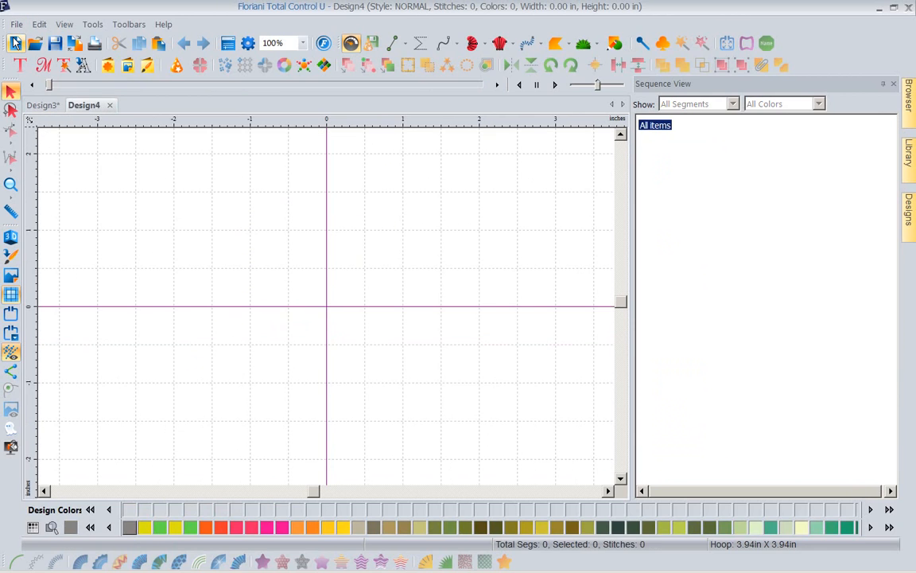
right_click(255, 274)
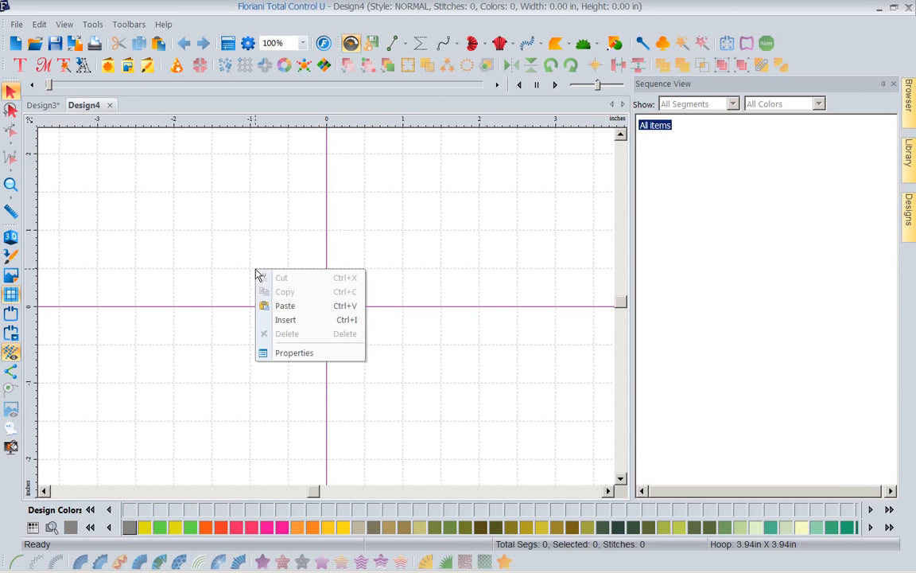
click(284, 308)
click(407, 317)
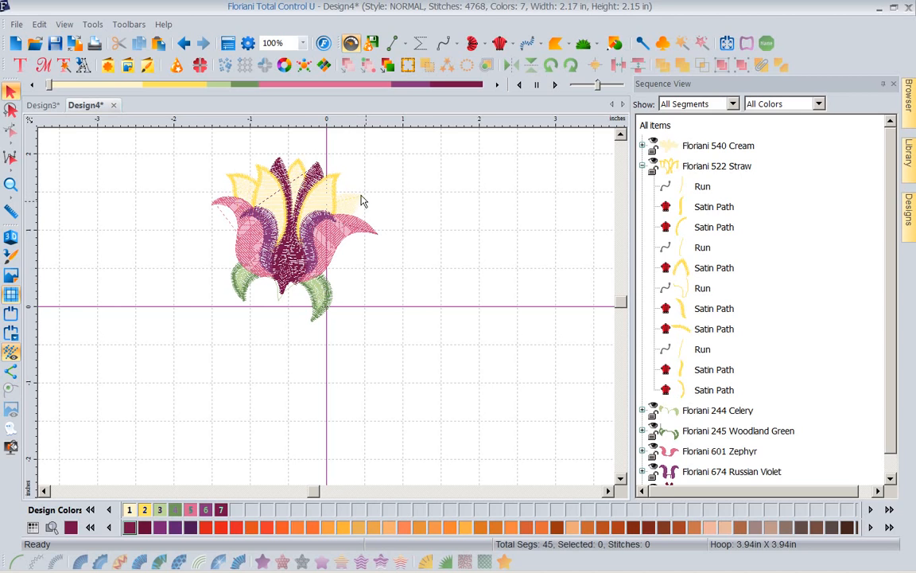
Return to Design3, clear the selection and select the entire flower with a wider freehand Lasso outline around it.
click(44, 105)
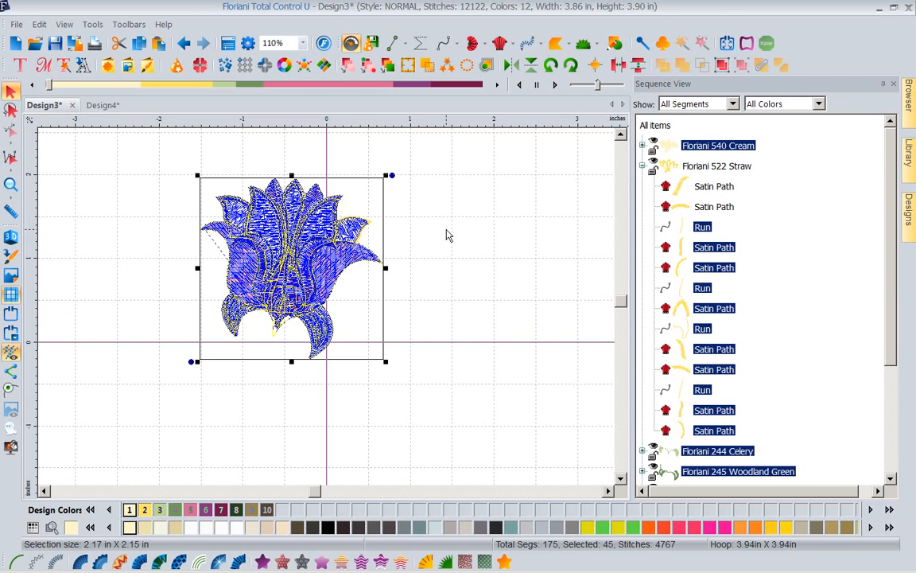
click(404, 210)
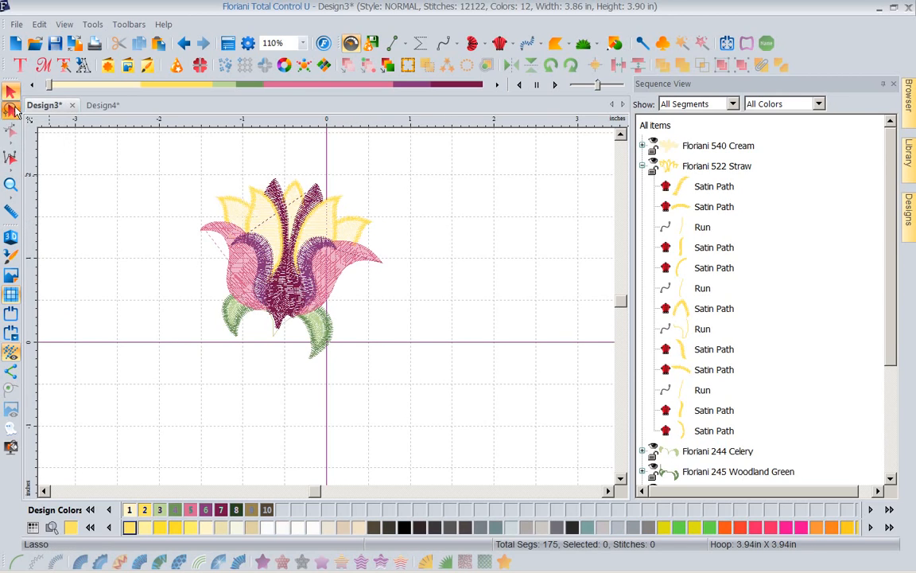
drag(10, 80, 158, 153)
double_click(157, 158)
click(11, 111)
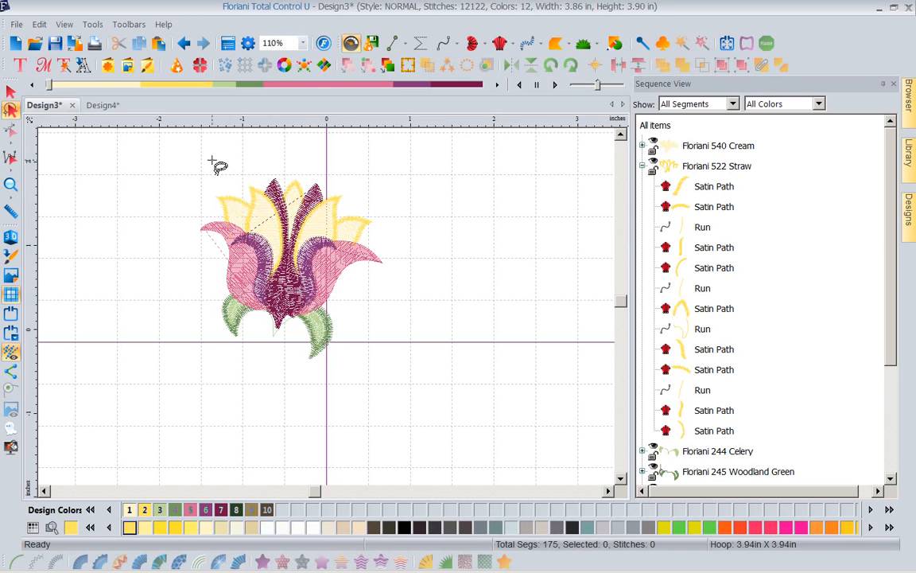
mouse_move(208, 157)
mouse_down()
mouse_move(86, 297)
mouse_move(198, 398)
mouse_move(336, 389)
mouse_move(396, 343)
mouse_move(437, 290)
mouse_move(450, 193)
mouse_move(425, 168)
mouse_move(374, 148)
mouse_move(255, 145)
mouse_move(199, 163)
mouse_up()
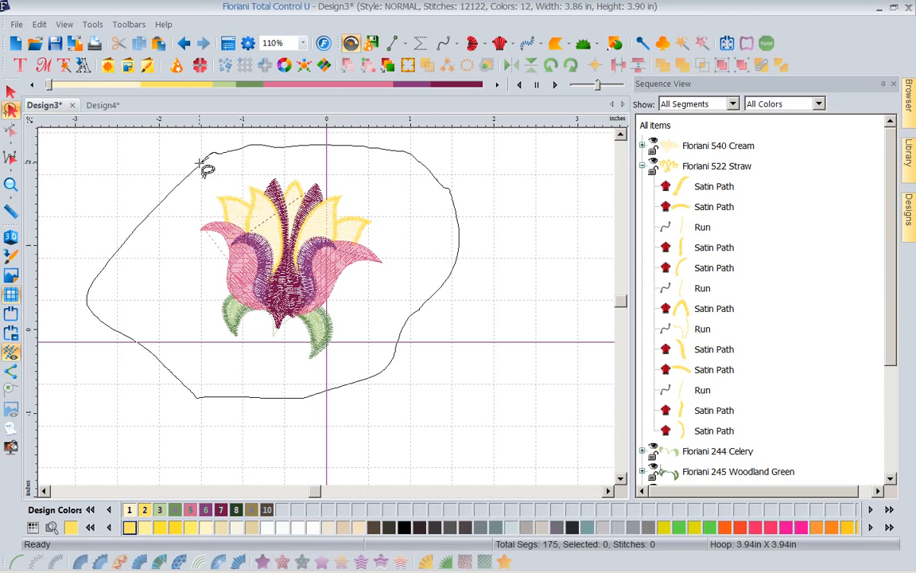
drag(200, 162, 198, 164)
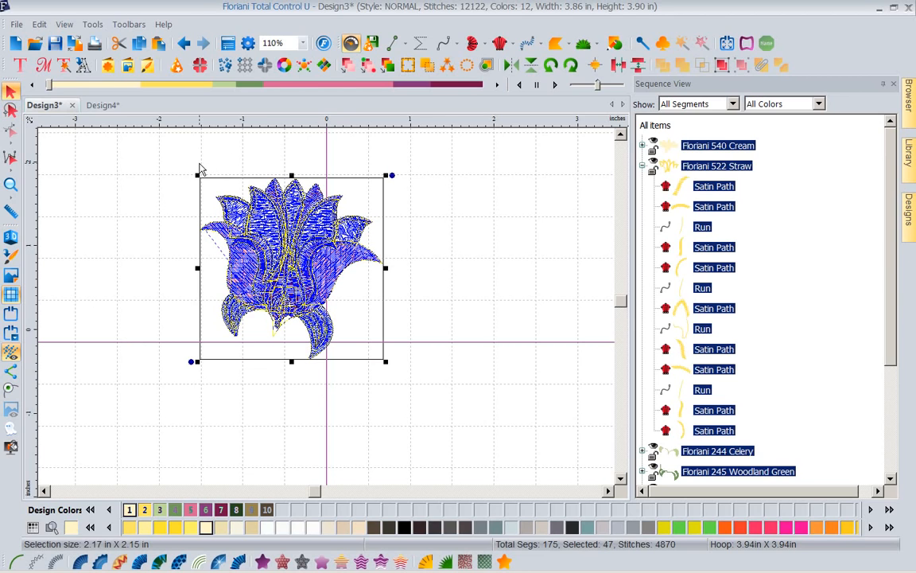
Copy the selected flower, paste it into another new design and deselect it.
right_click(284, 242)
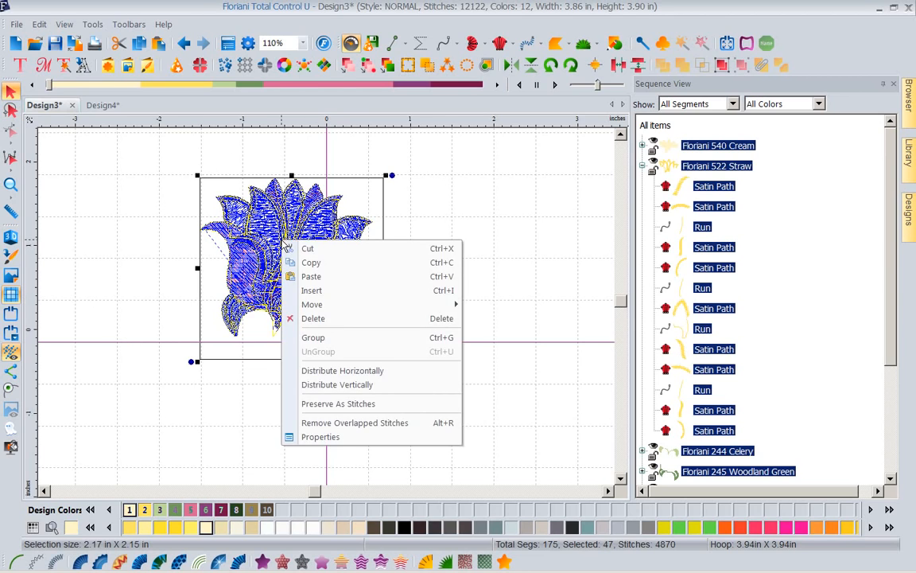
click(312, 264)
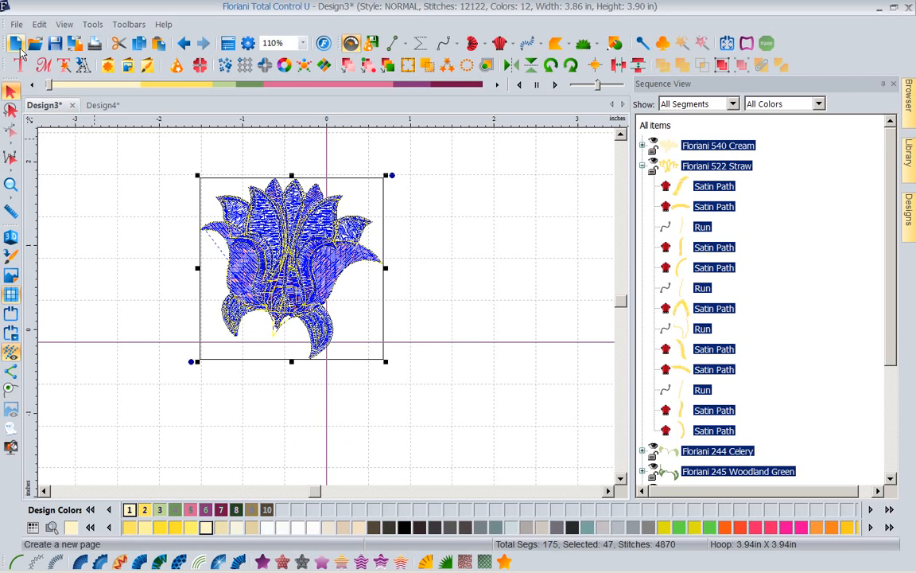
click(16, 43)
right_click(244, 268)
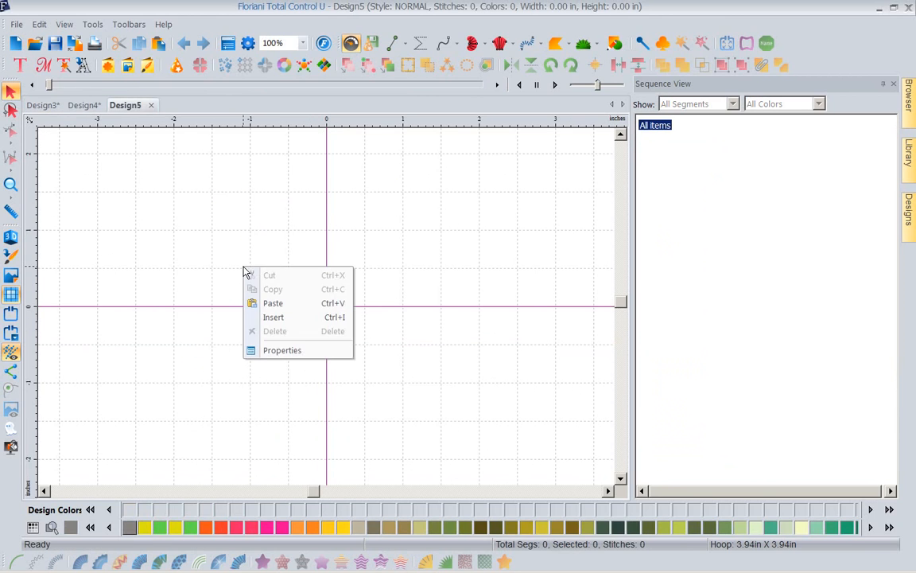
click(270, 304)
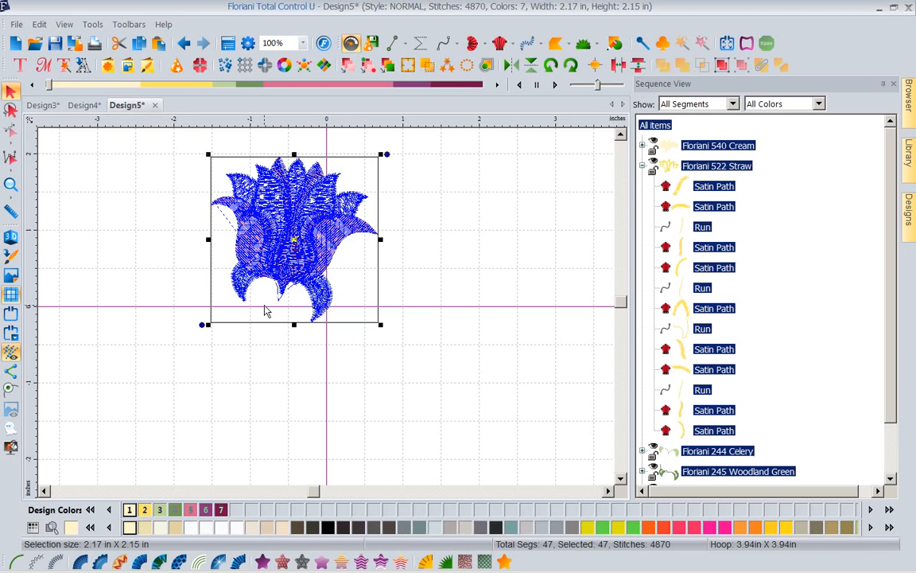
click(357, 423)
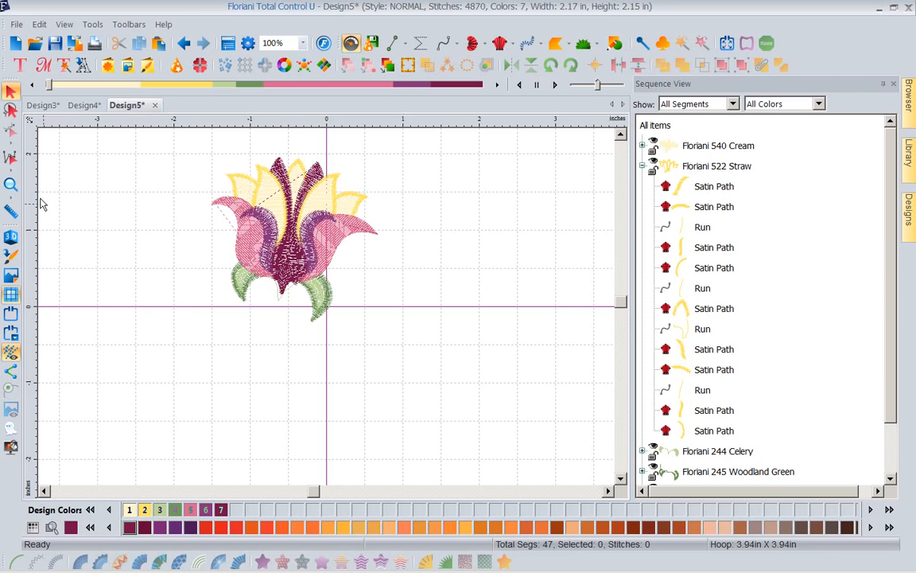
Collapse the Floriani 522 Straw group and delete the stray Run segment beneath the flower from the Floriani 244 Celery group.
click(11, 185)
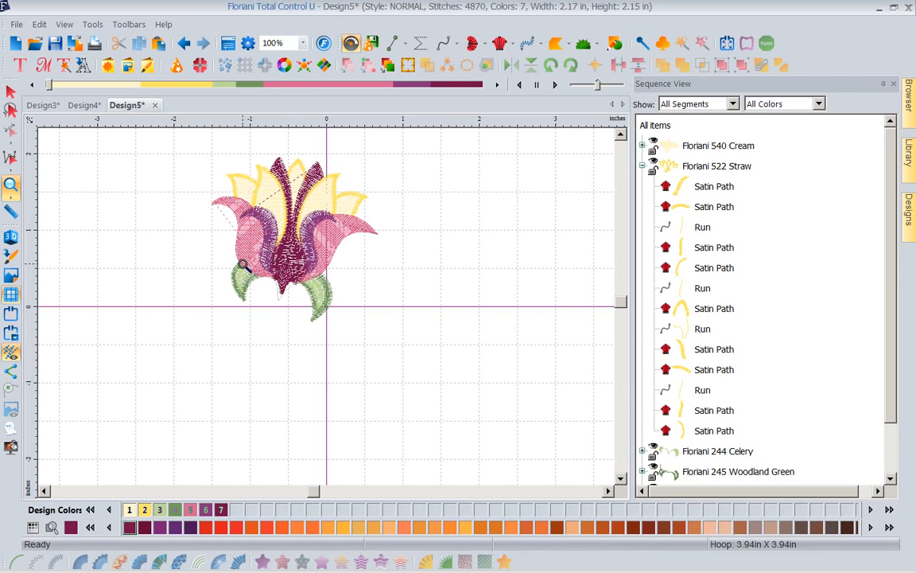
drag(245, 264, 376, 334)
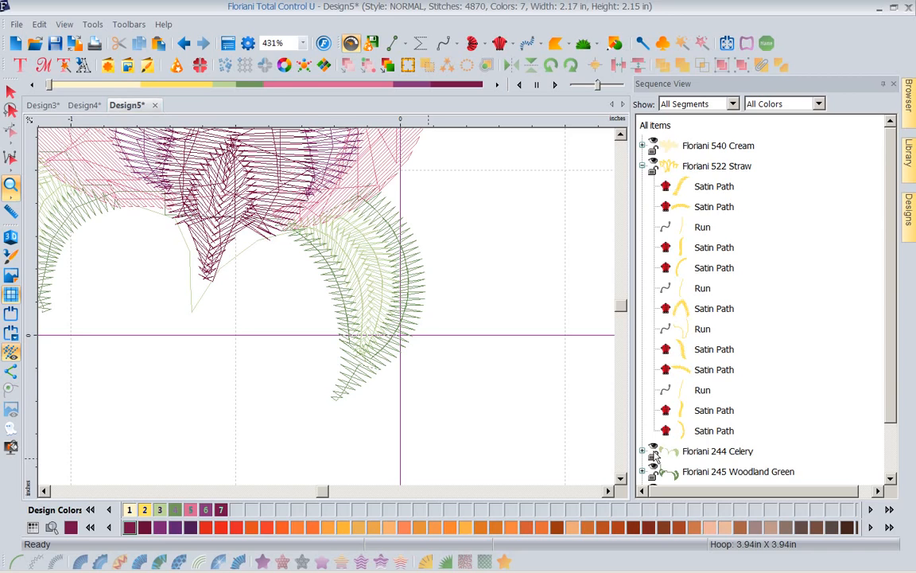
click(641, 165)
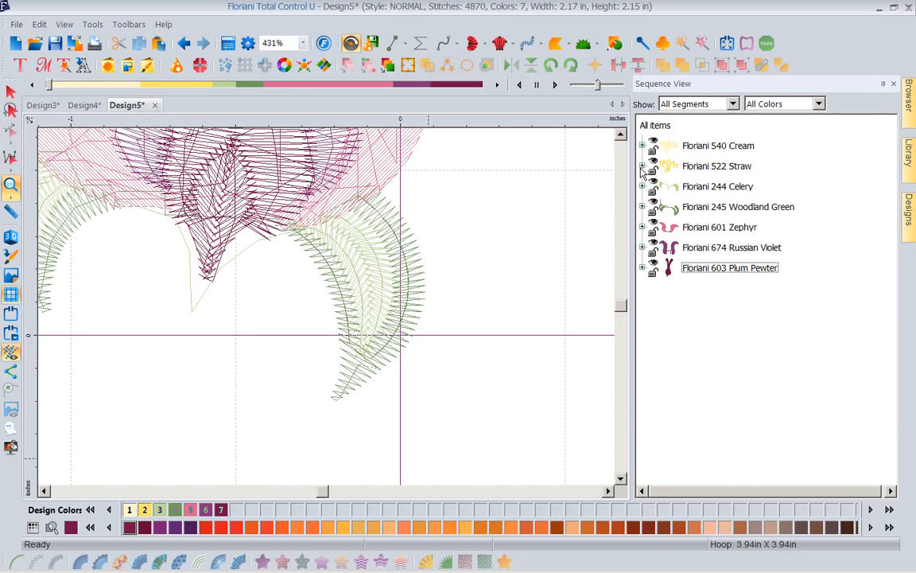
click(643, 186)
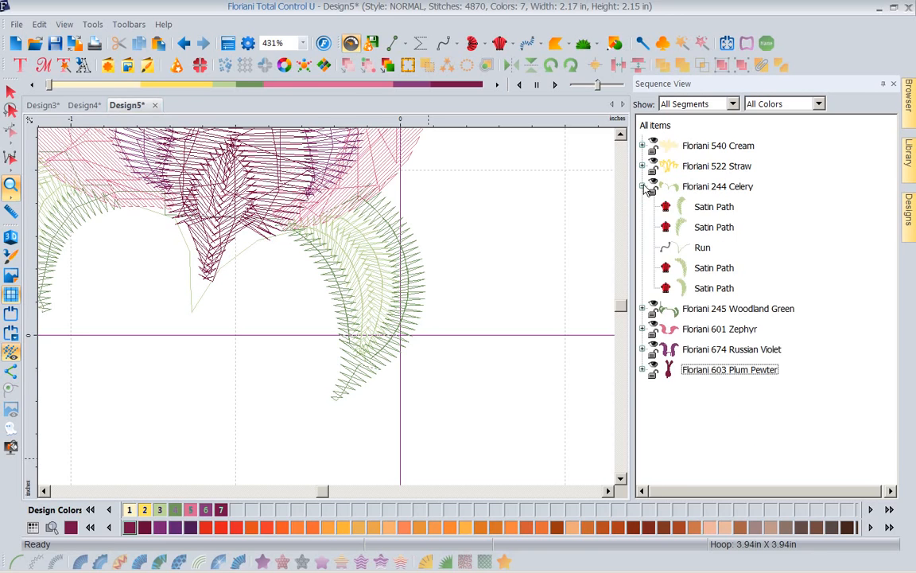
click(698, 251)
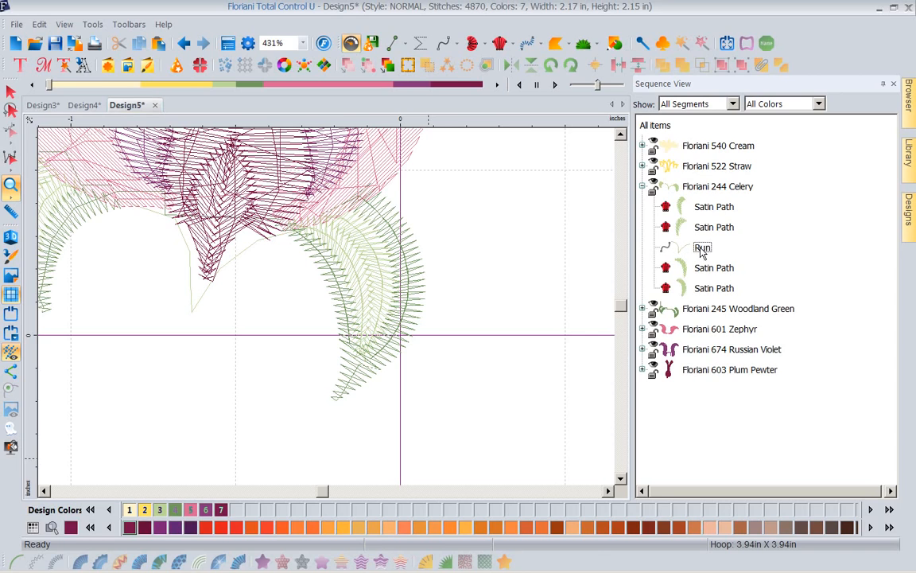
click(701, 250)
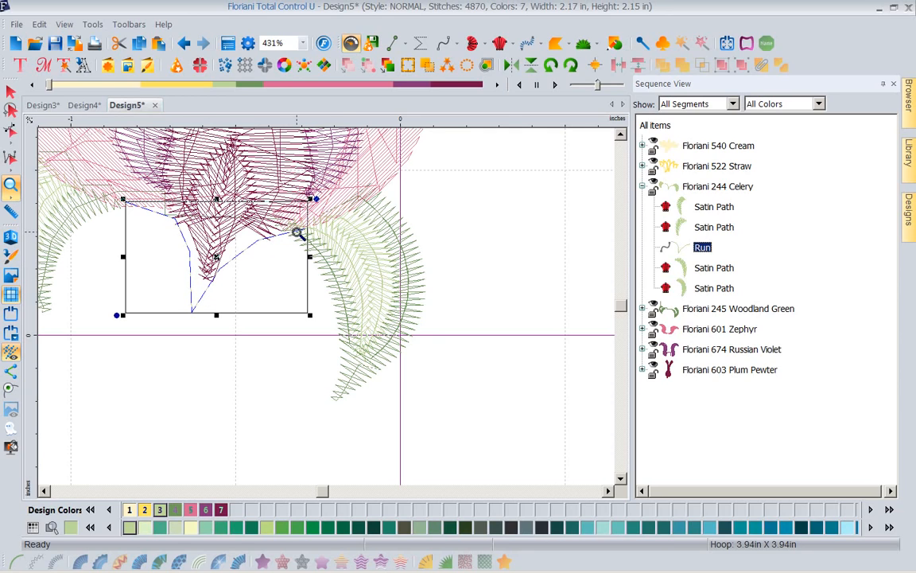
right_click(703, 249)
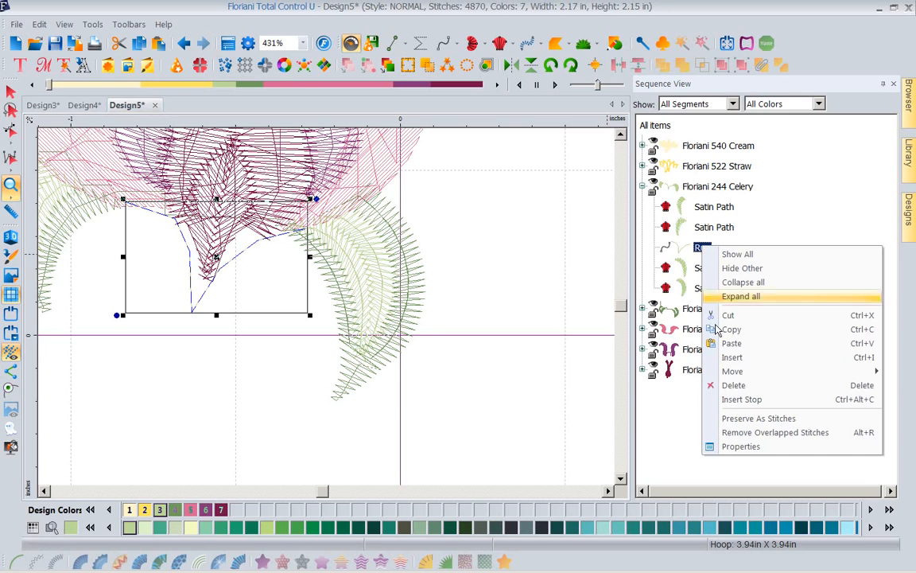
click(733, 386)
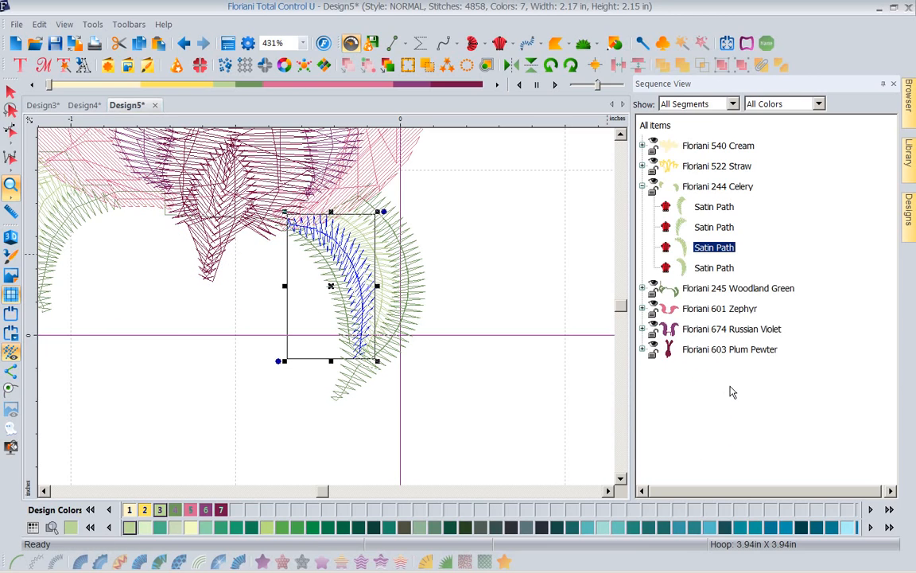
Examine the flower's remaining stitches up close and as a whole, clear the selection and display it in 3D view.
click(619, 136)
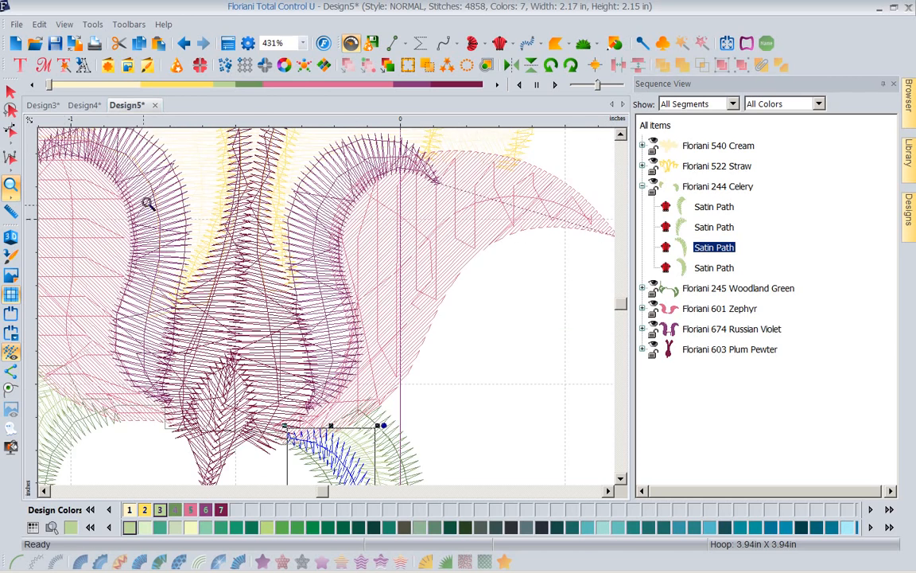
click(302, 43)
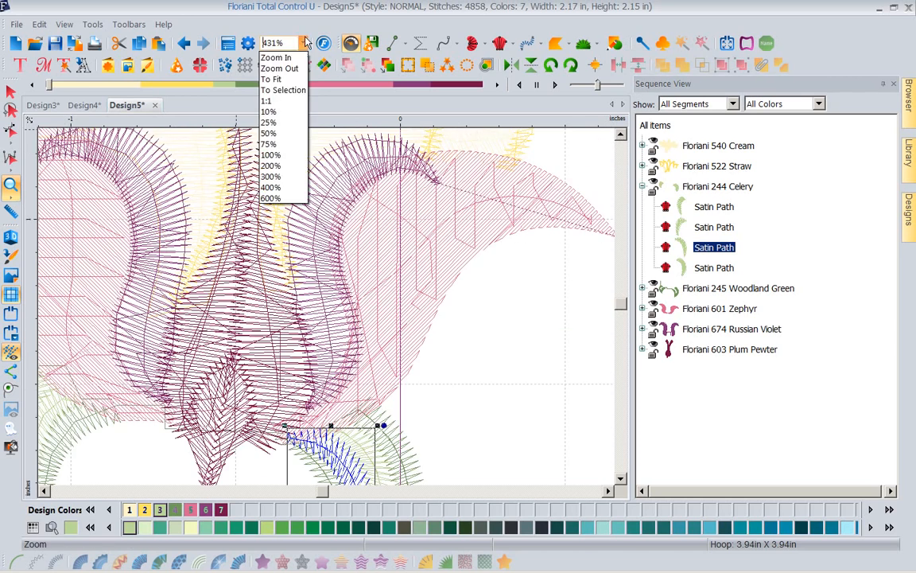
click(271, 79)
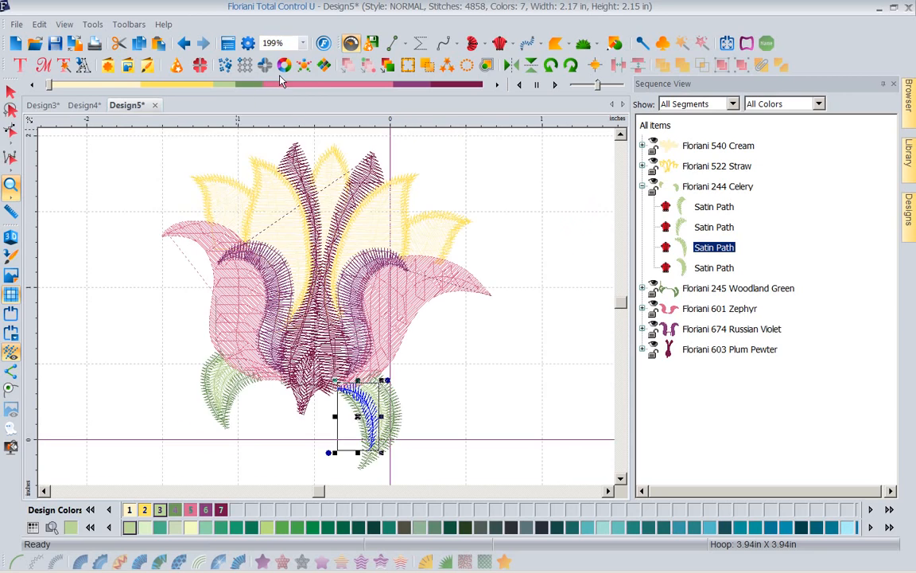
click(121, 206)
key(Escape)
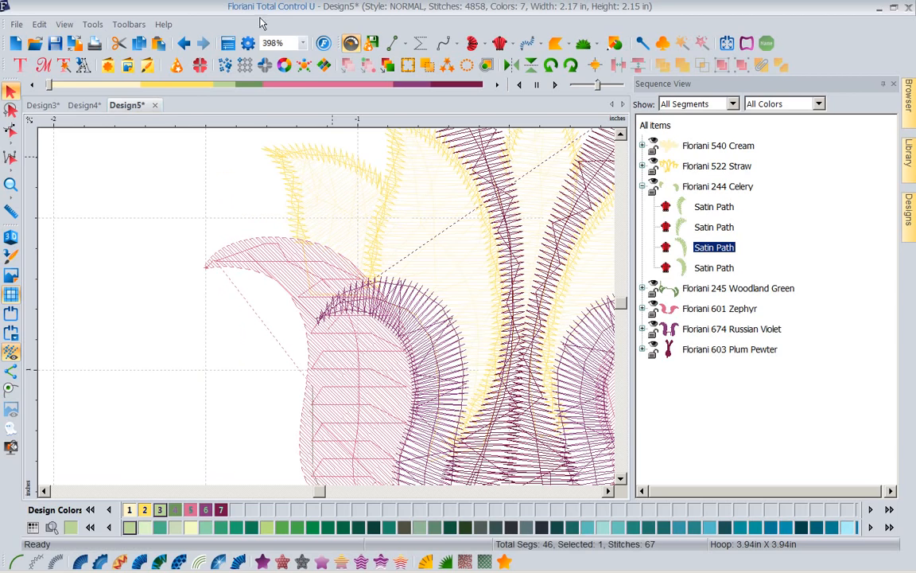
click(280, 45)
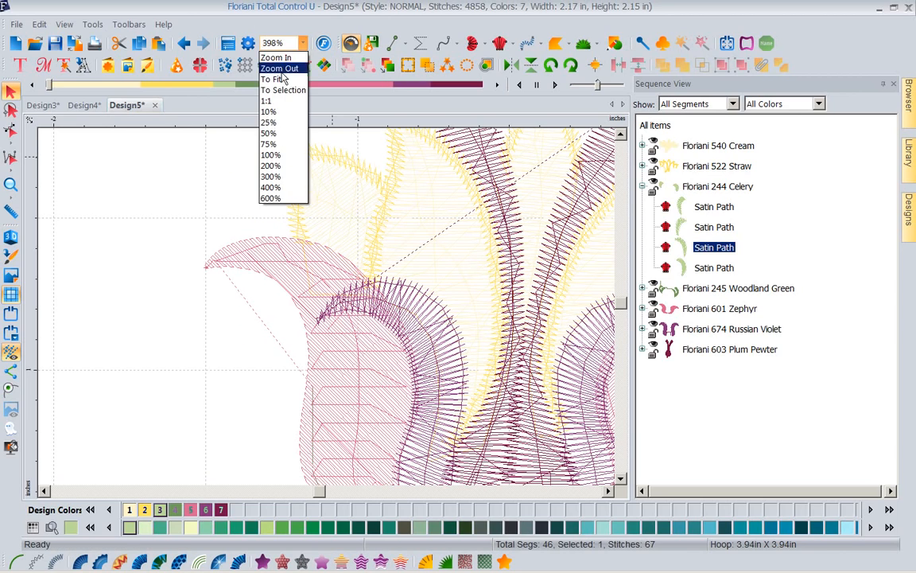
click(281, 80)
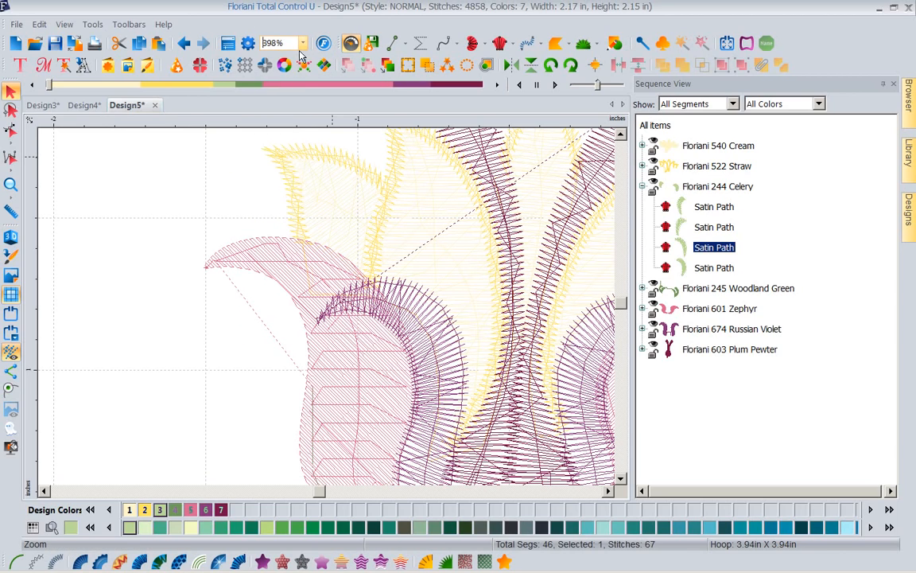
click(302, 43)
click(273, 81)
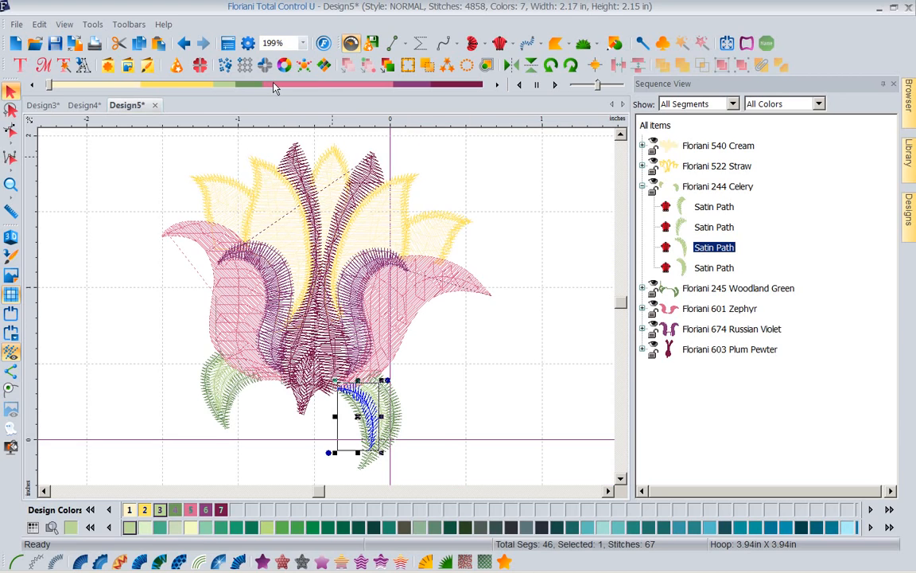
click(512, 370)
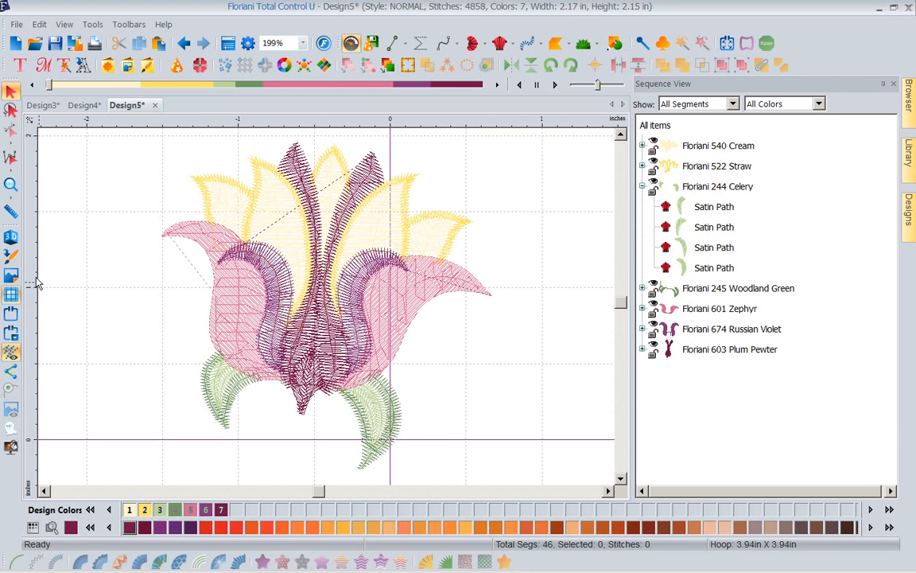
click(12, 237)
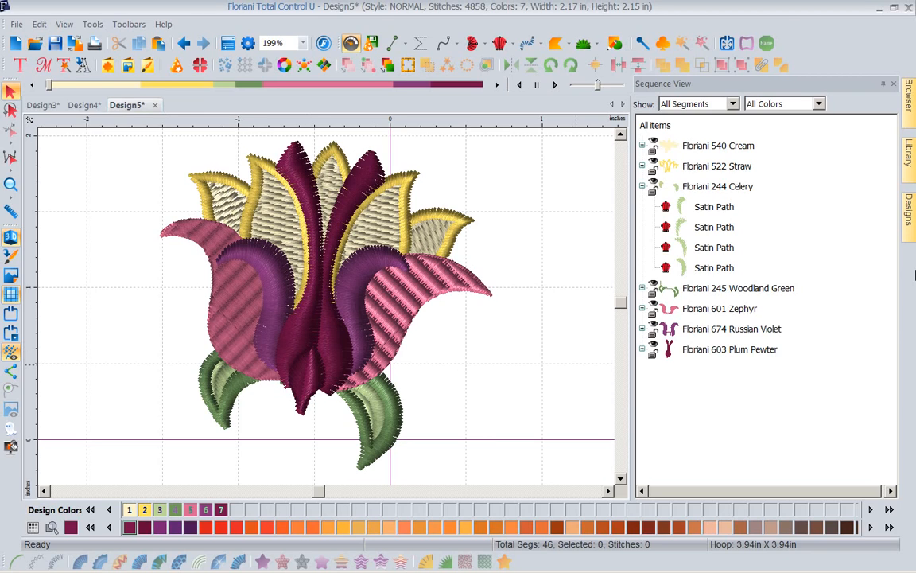
Create a new design and place the FloralTapestry_large-3 design from the design collection into it.
click(907, 222)
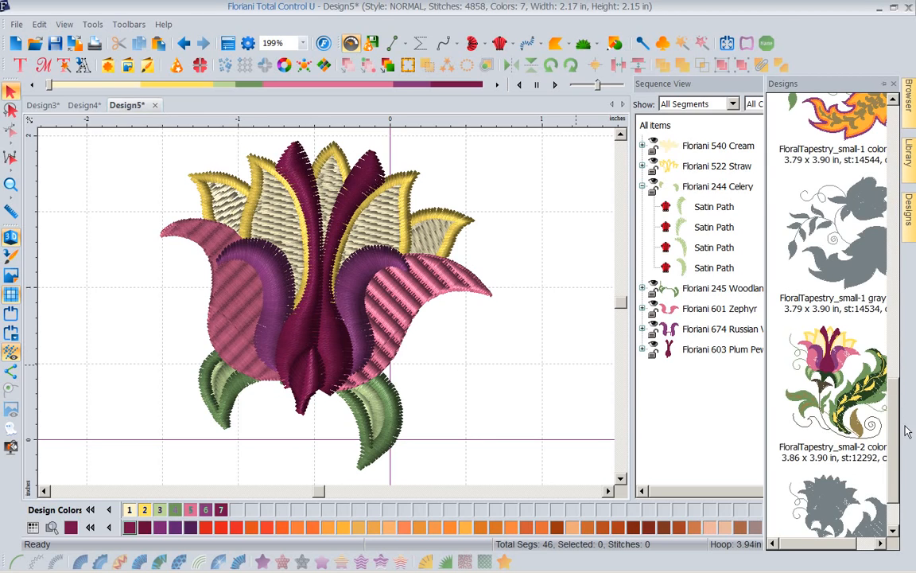
click(910, 223)
drag(894, 407, 894, 309)
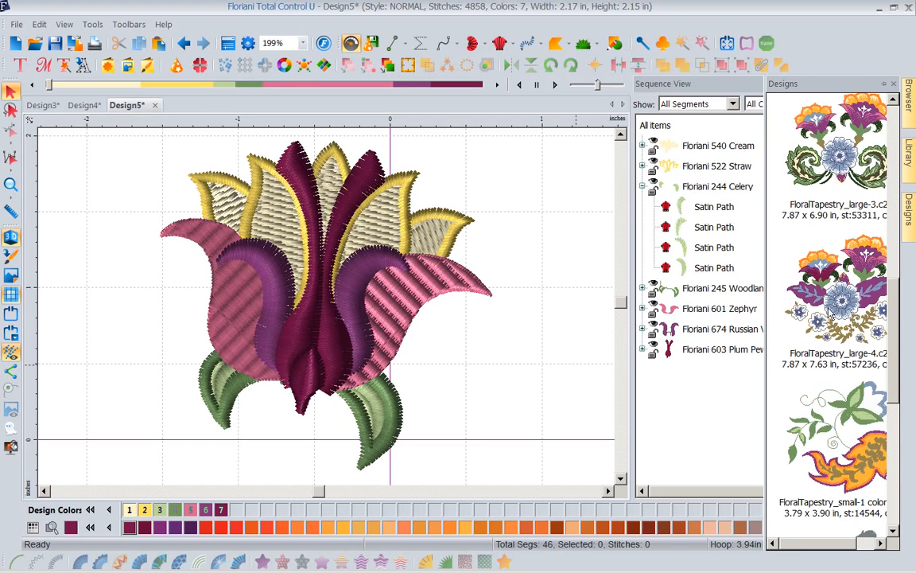
click(14, 44)
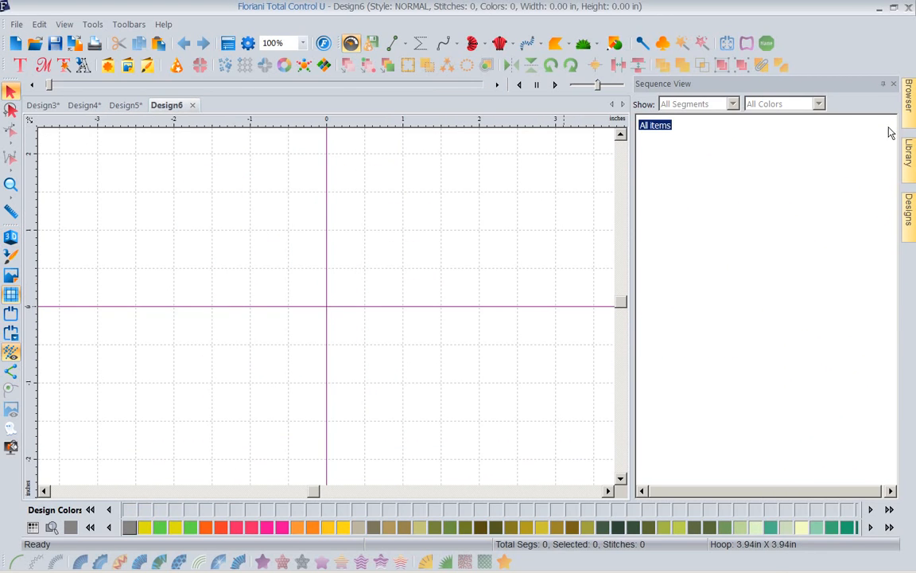
mouse_move(910, 224)
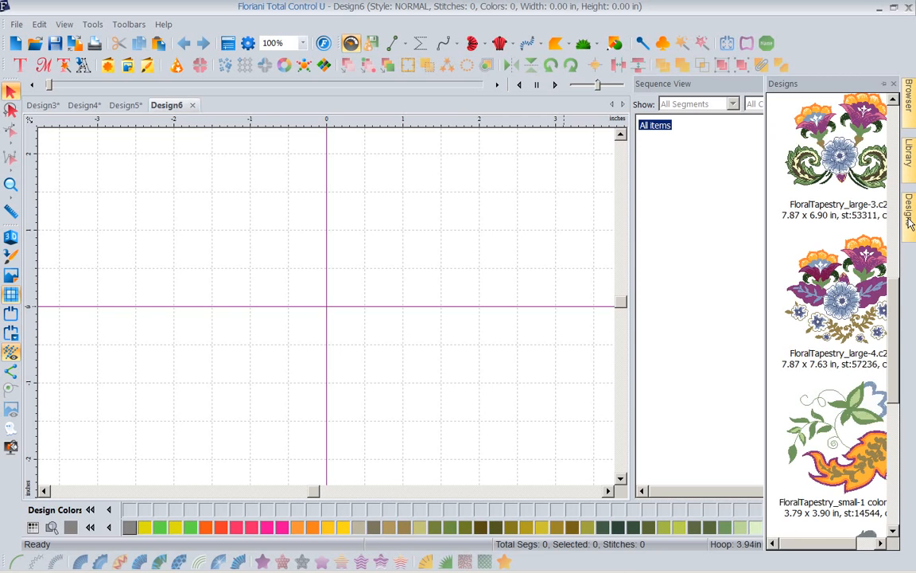
drag(840, 159, 408, 268)
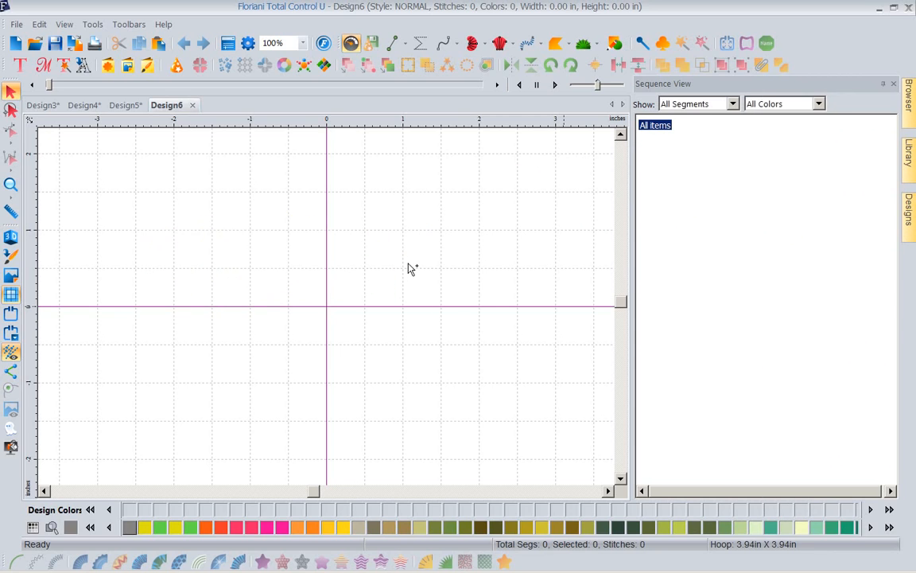
Ungroup the placed Floral Tapestry design and deselect all its segments.
click(467, 342)
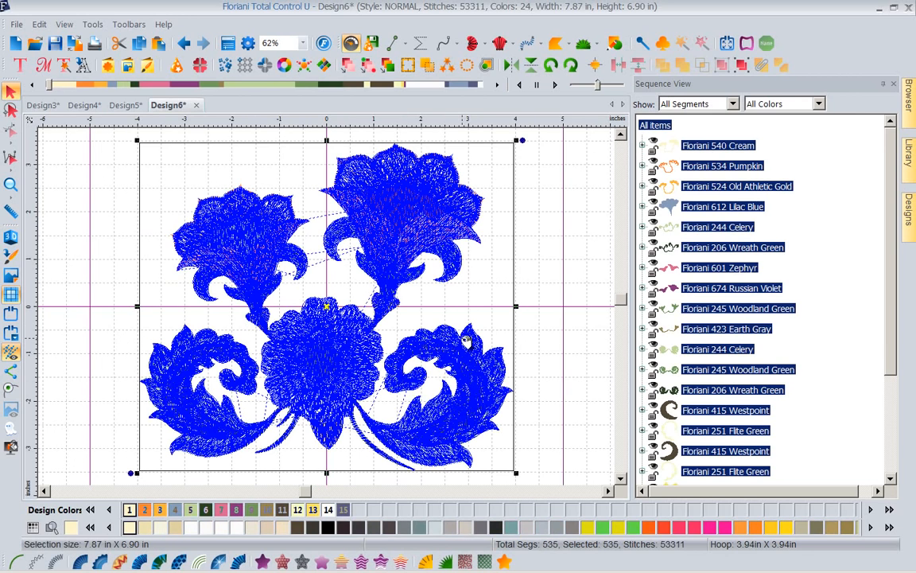
click(744, 70)
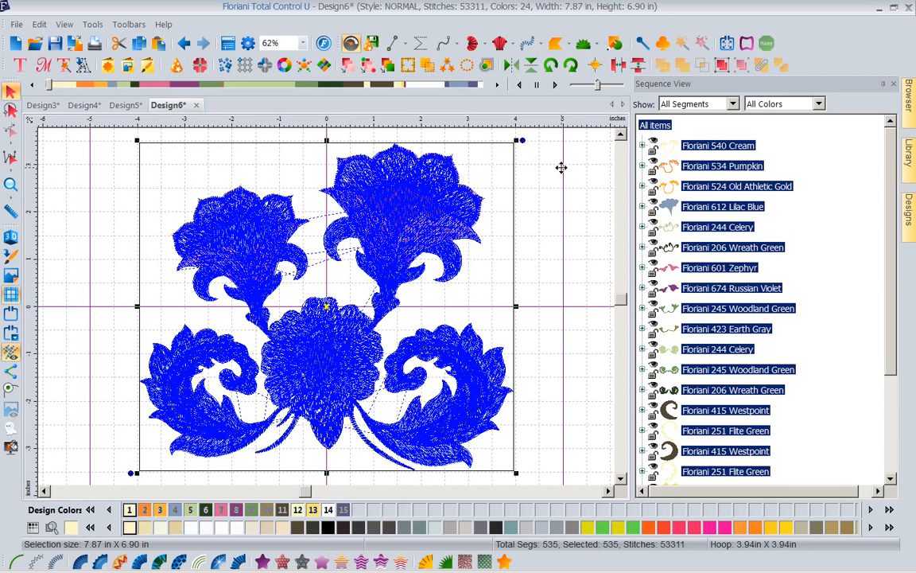
click(500, 191)
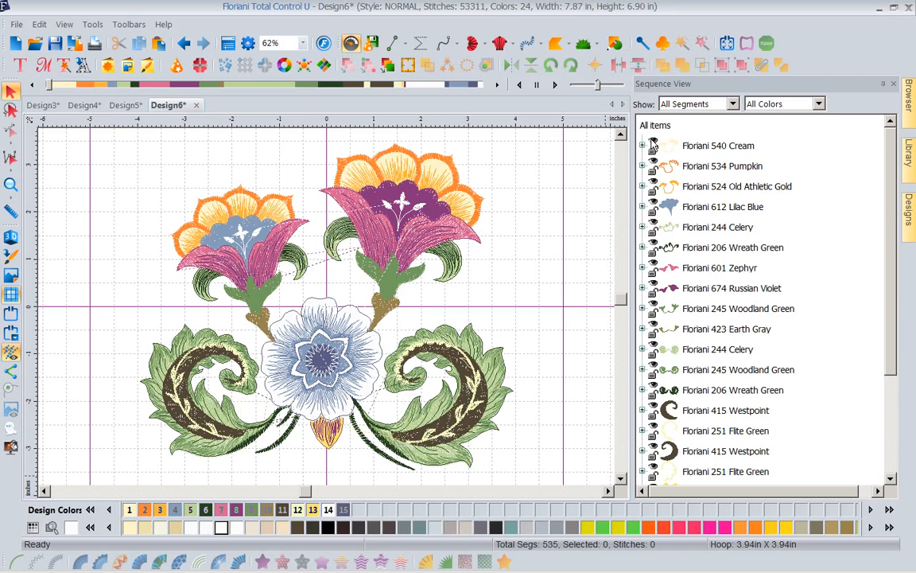
Hide the Floriani 540 Cream, 534 Pumpkin and 524 Old Athletic Gold groups of the upper flowers.
click(718, 145)
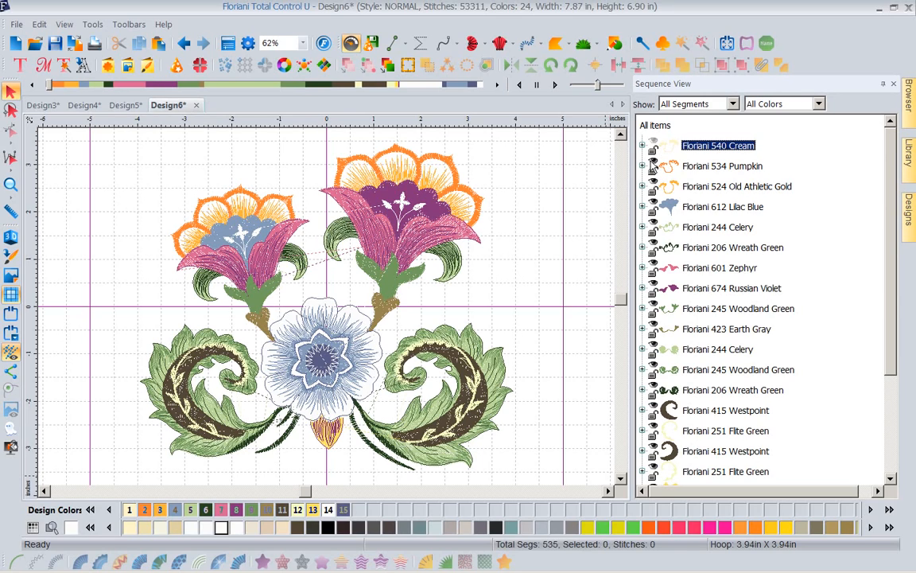
click(652, 165)
click(653, 182)
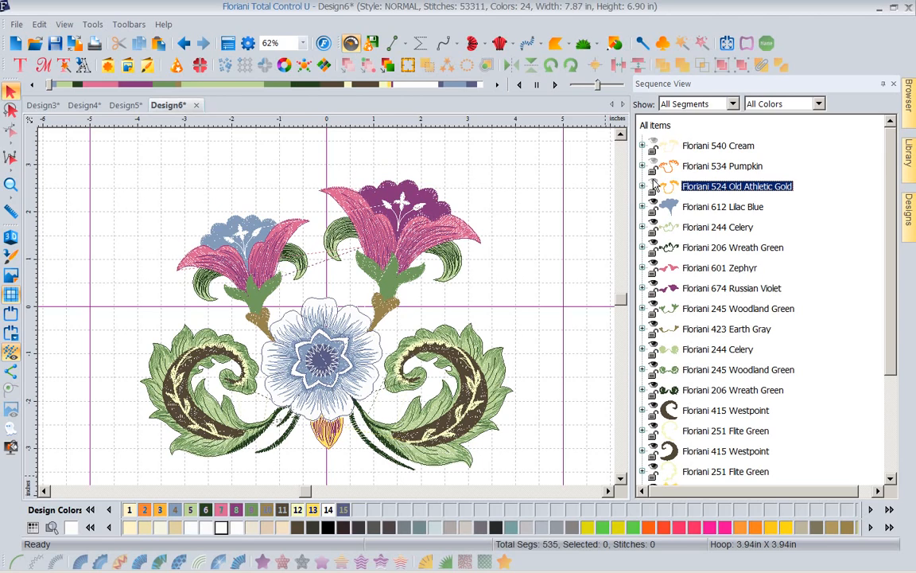
Show the Floriani 524 Old Athletic Gold and 540 Cream petal groups again for inspection and hide both once more.
click(653, 183)
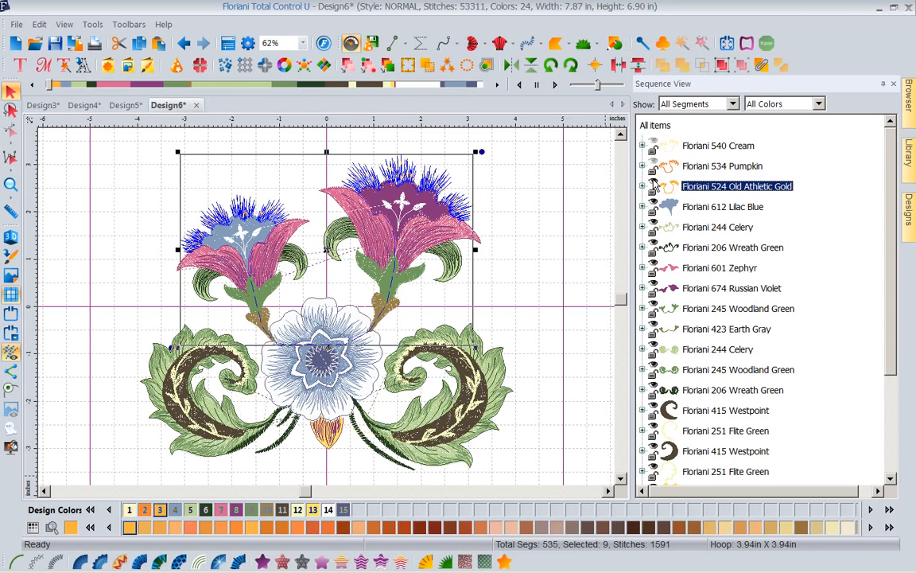
click(537, 208)
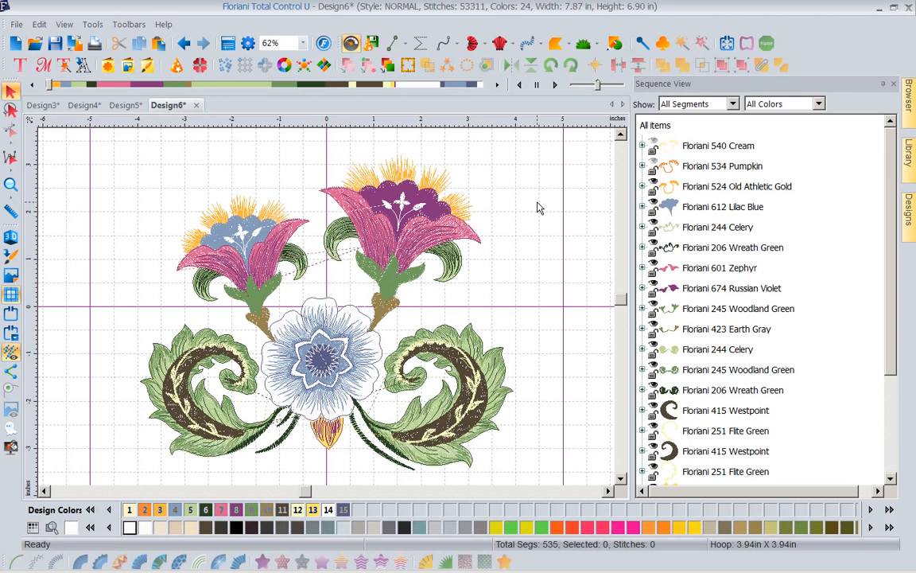
click(654, 145)
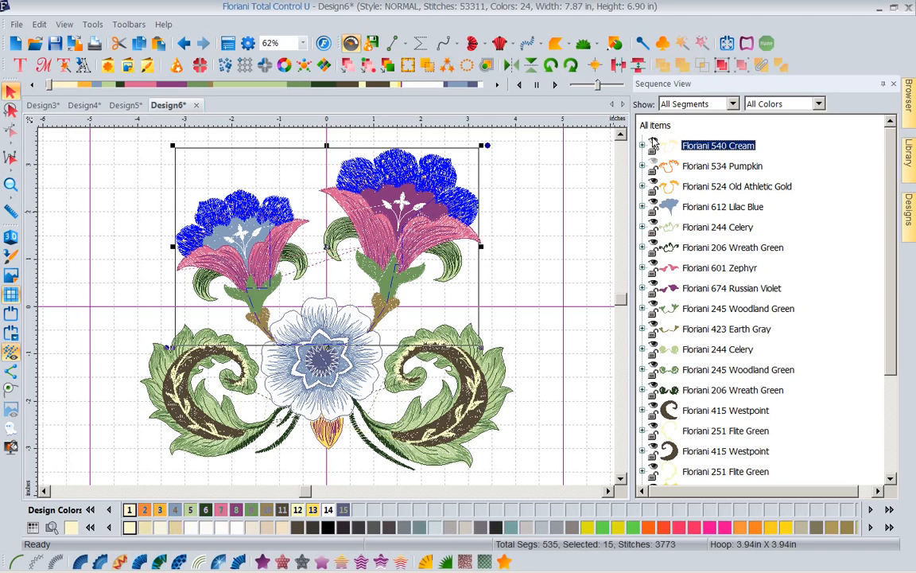
click(571, 241)
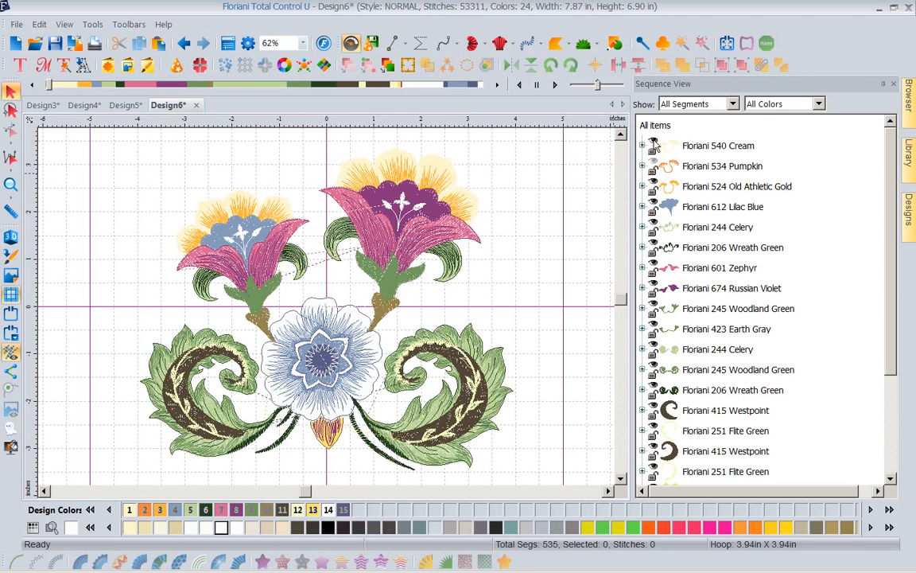
click(653, 145)
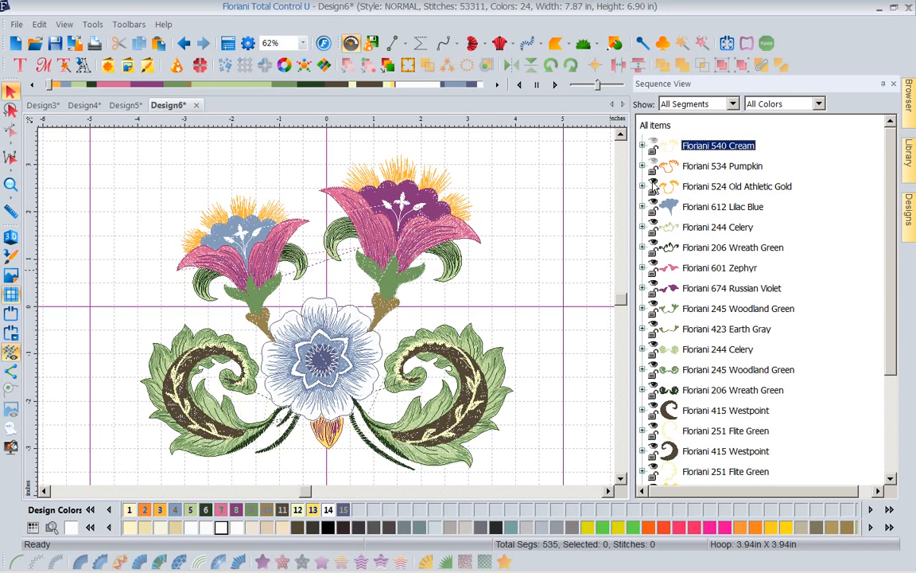
click(654, 184)
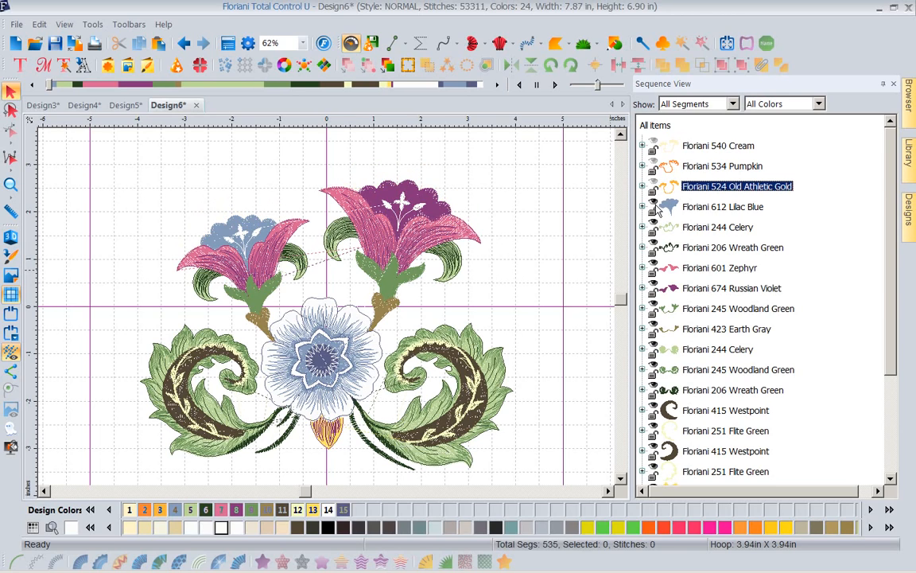
Hide the upper flowers' Floriani 612 Lilac Blue, 244 Celery, 206 Wreath Green and 601 Zephyr groups.
click(653, 206)
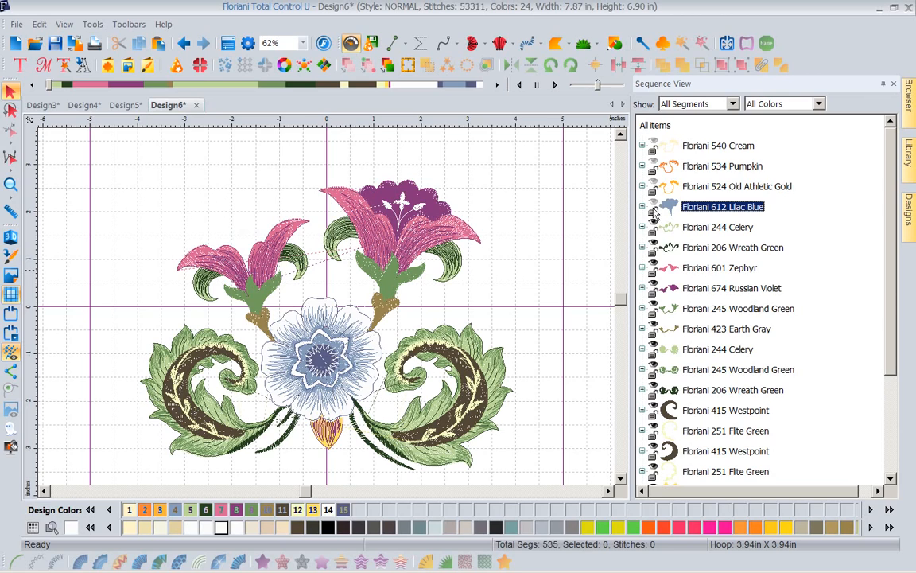
click(653, 226)
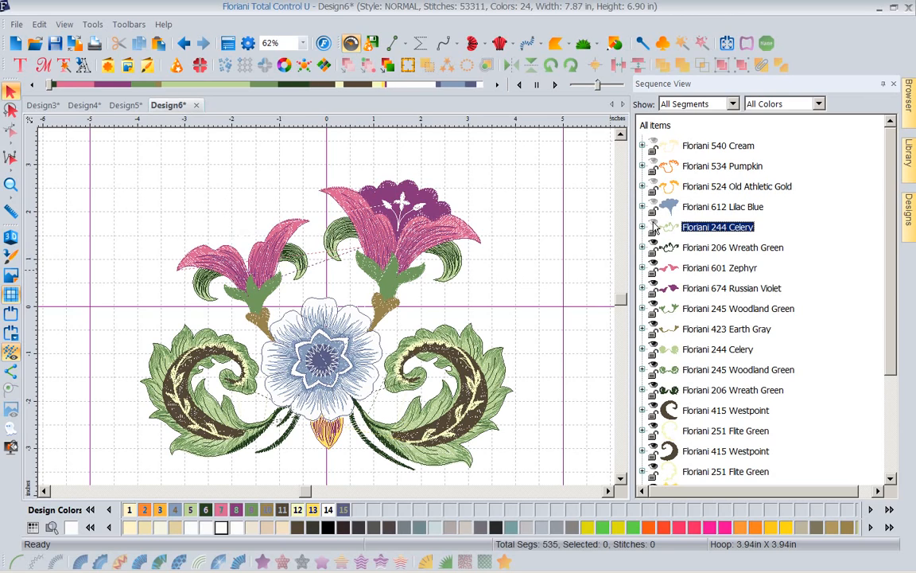
click(653, 247)
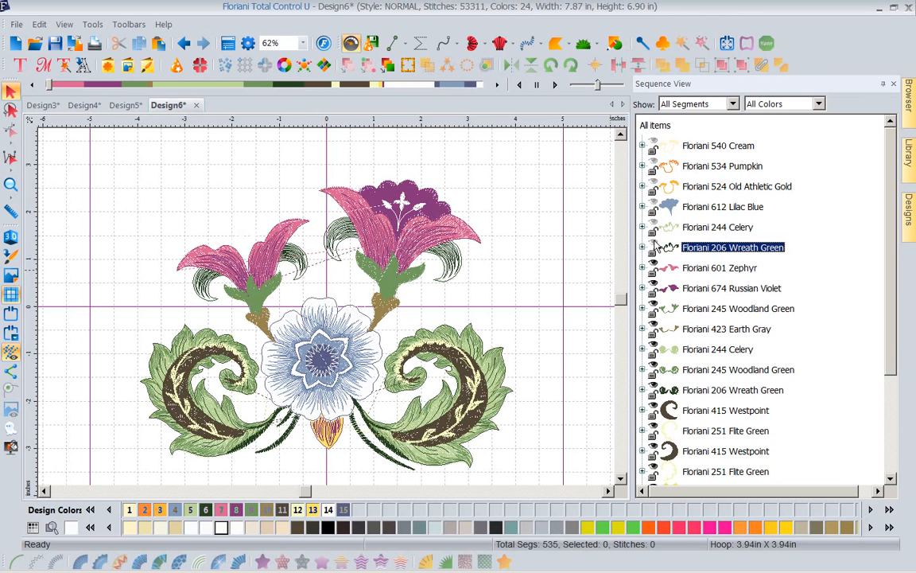
click(653, 267)
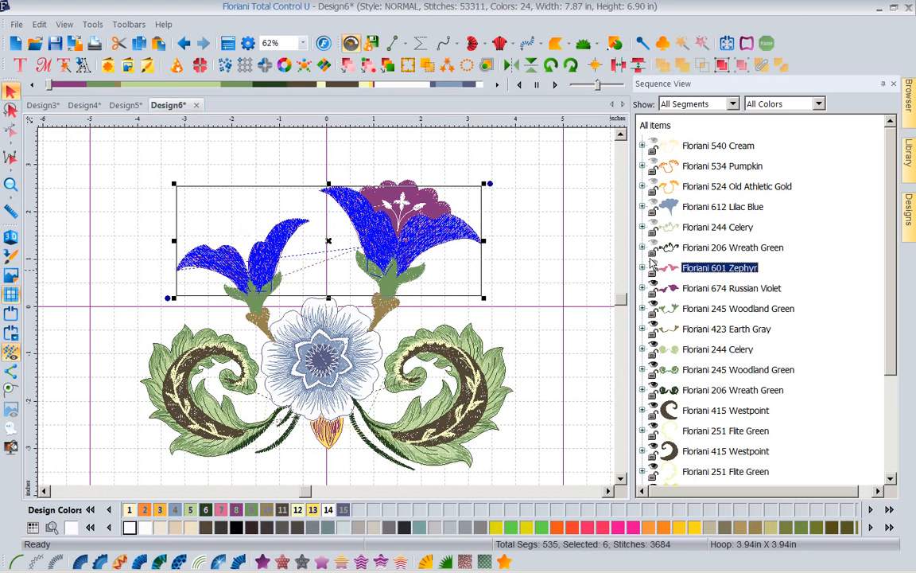
click(653, 268)
Hide the upper flowers' Floriani 674 Russian Violet group and their 245 Woodland Green and 423 Earth Gray stem groups.
click(653, 288)
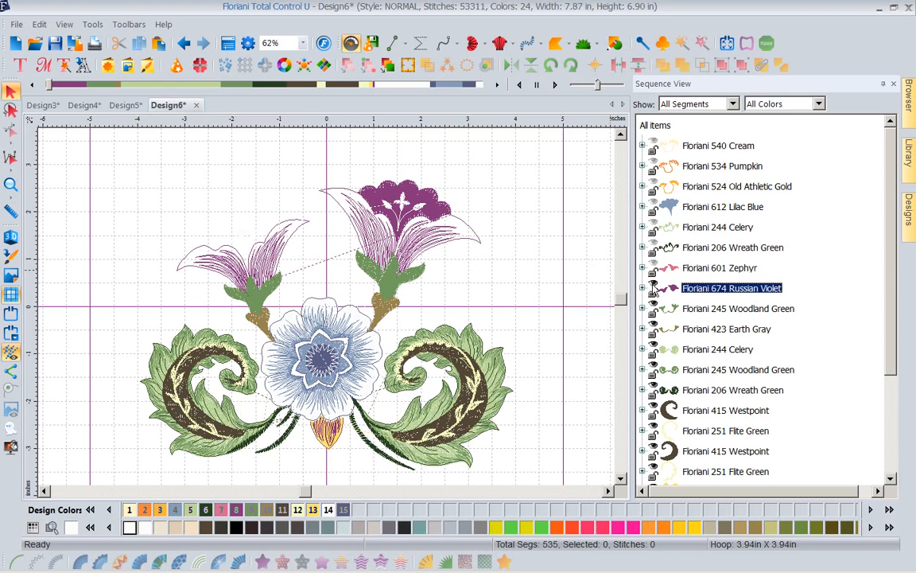
click(653, 288)
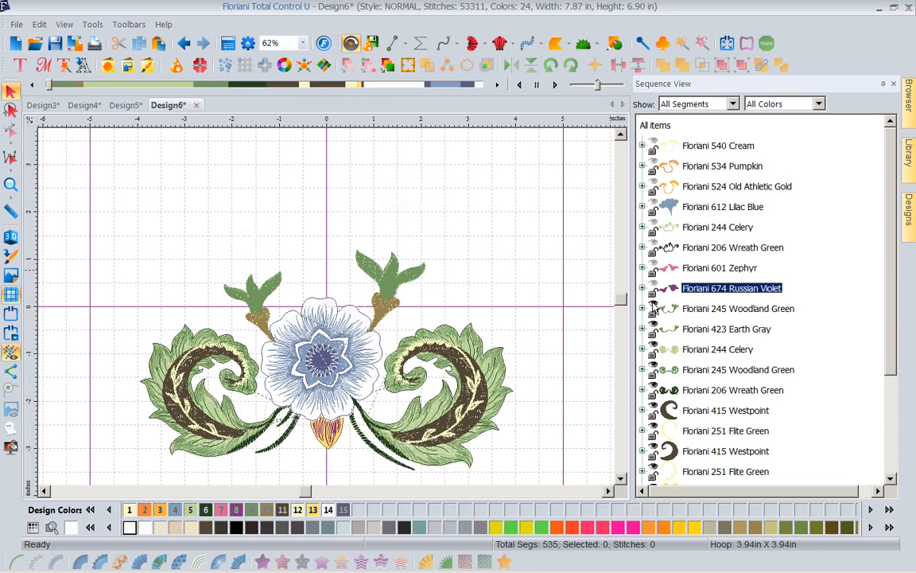
click(653, 308)
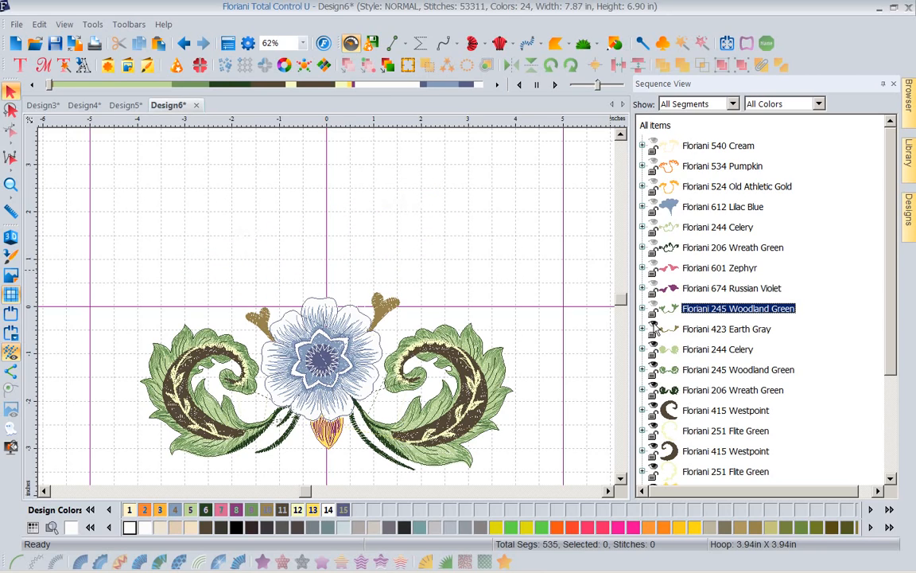
click(653, 328)
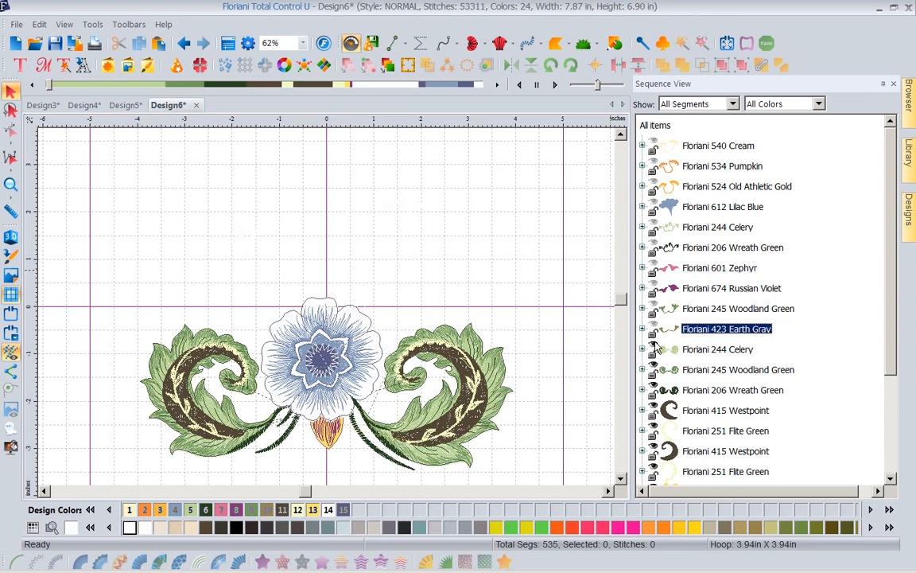
Try hiding the scroll leaves' Floriani 244 Celery group, restore it and clear the selection.
click(654, 348)
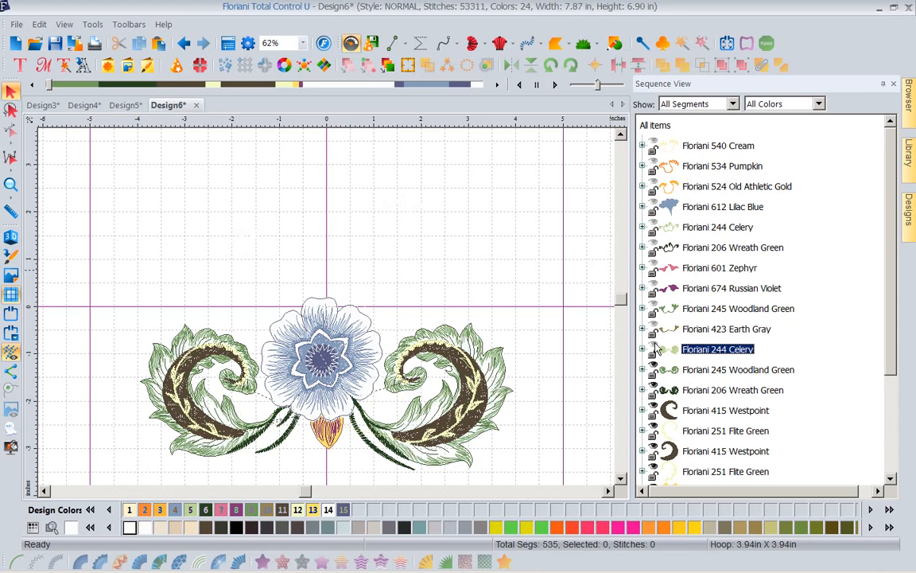
click(655, 349)
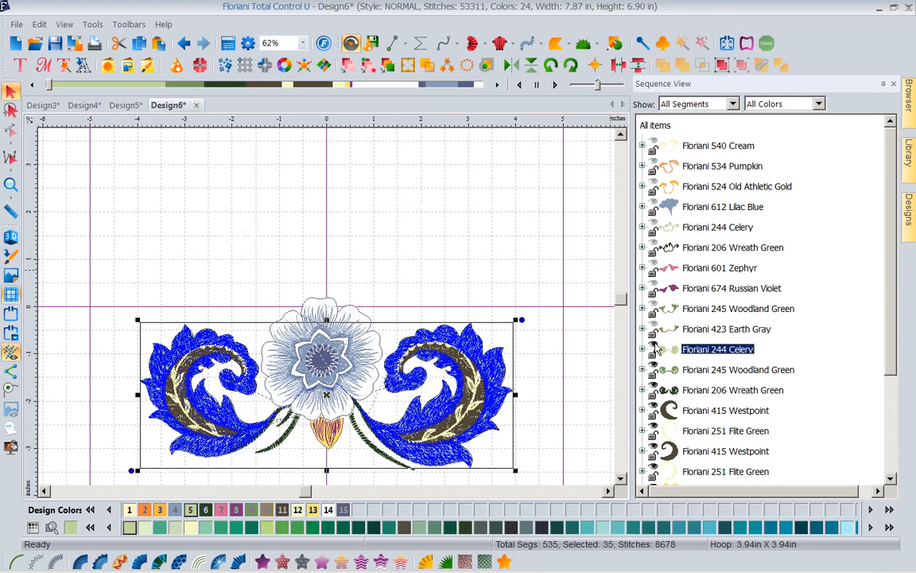
click(556, 283)
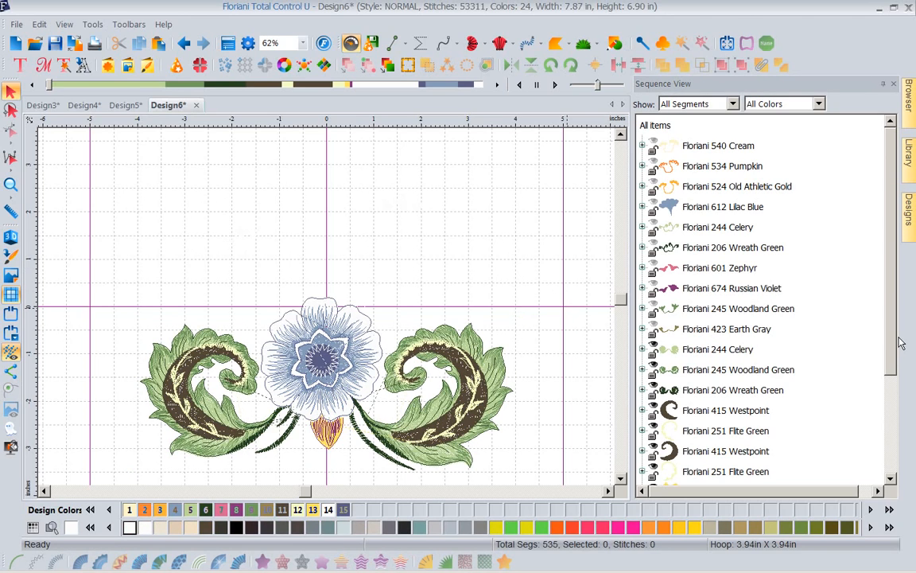
Identify and hide the Floriani 522 Straw and 674 Russian Violet groups of the small bud below the central flower.
scroll(879, 398, down, 2)
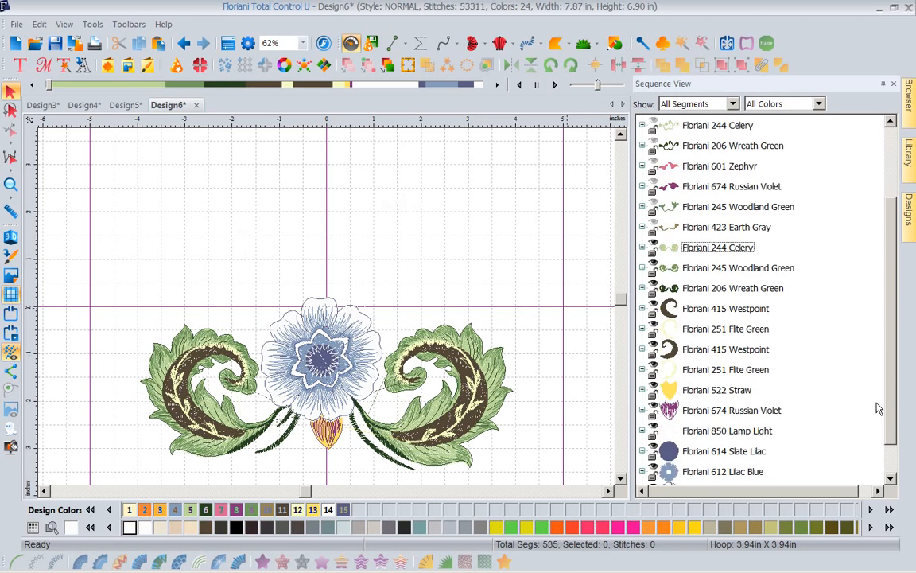
click(718, 331)
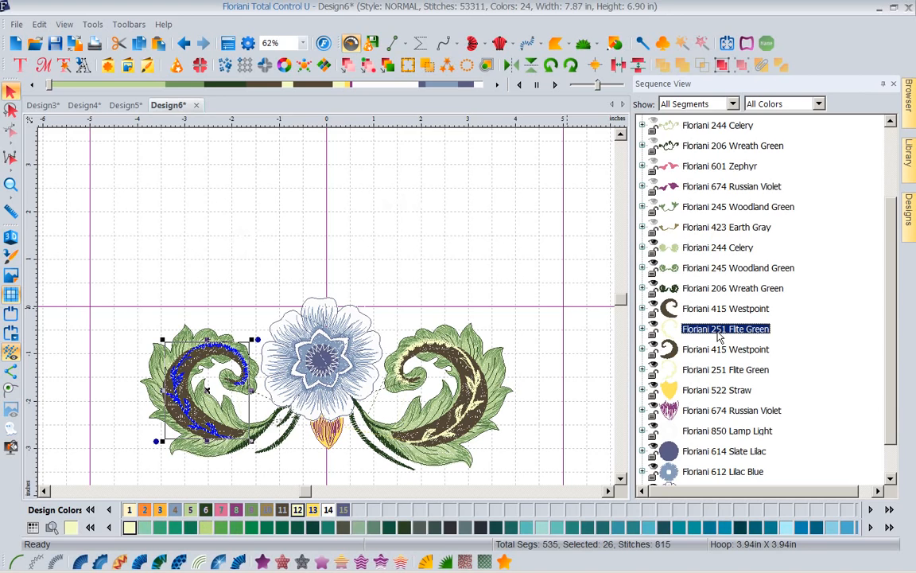
click(713, 350)
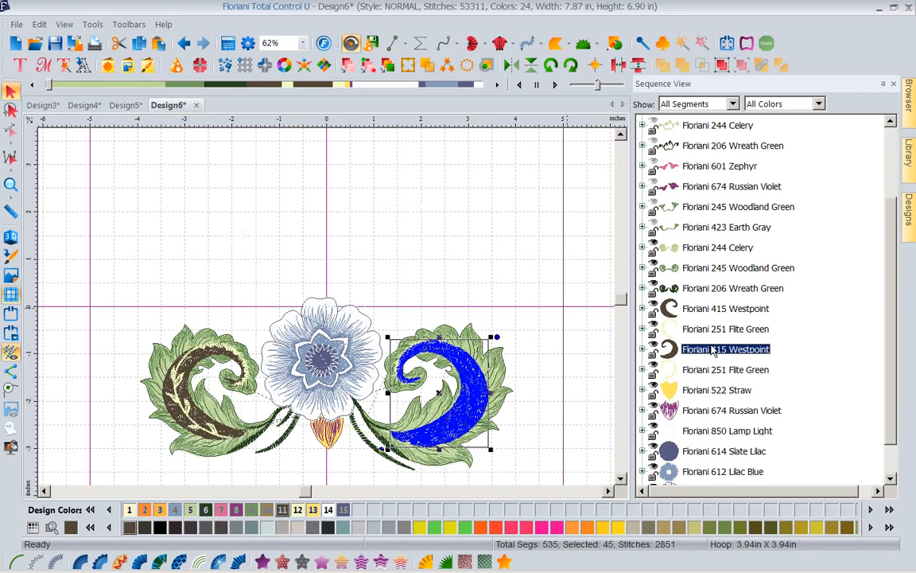
key(Down)
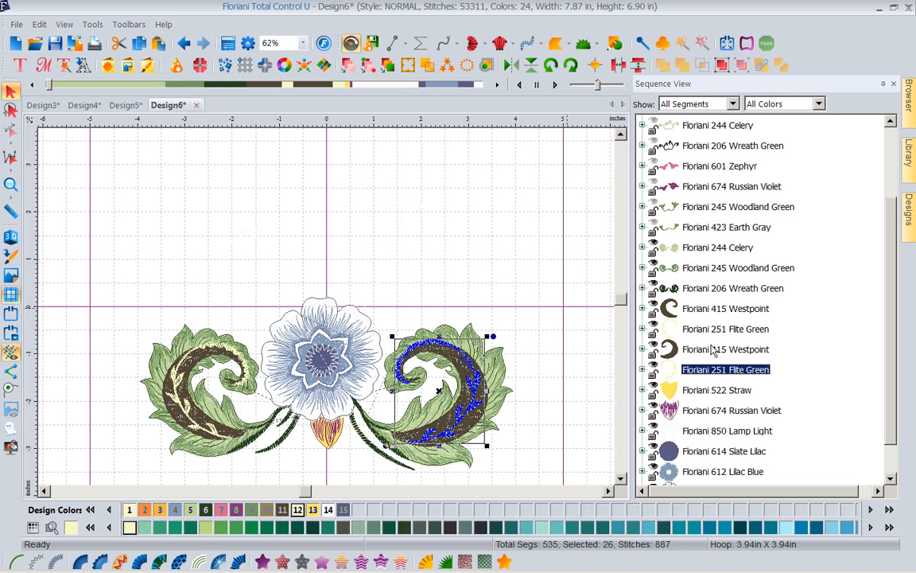
key(Down)
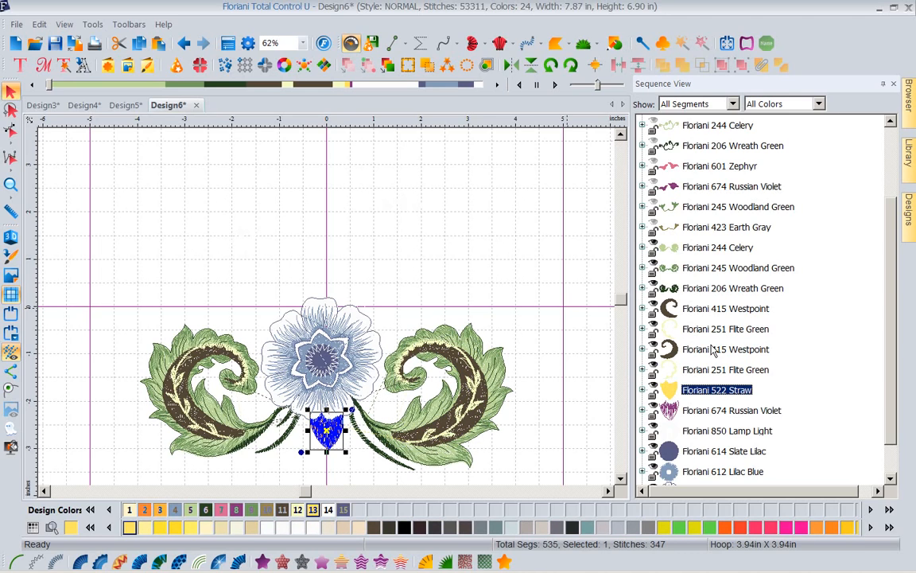
click(653, 385)
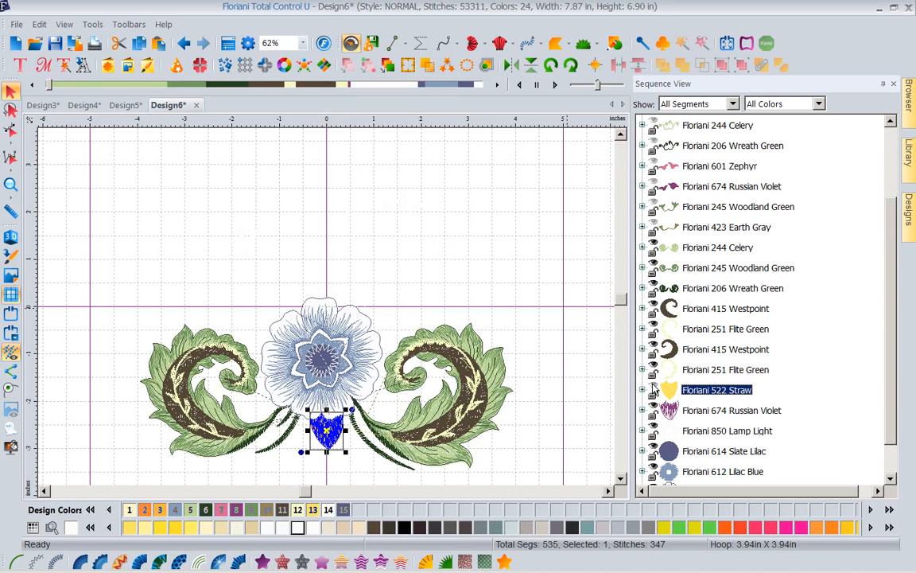
click(704, 411)
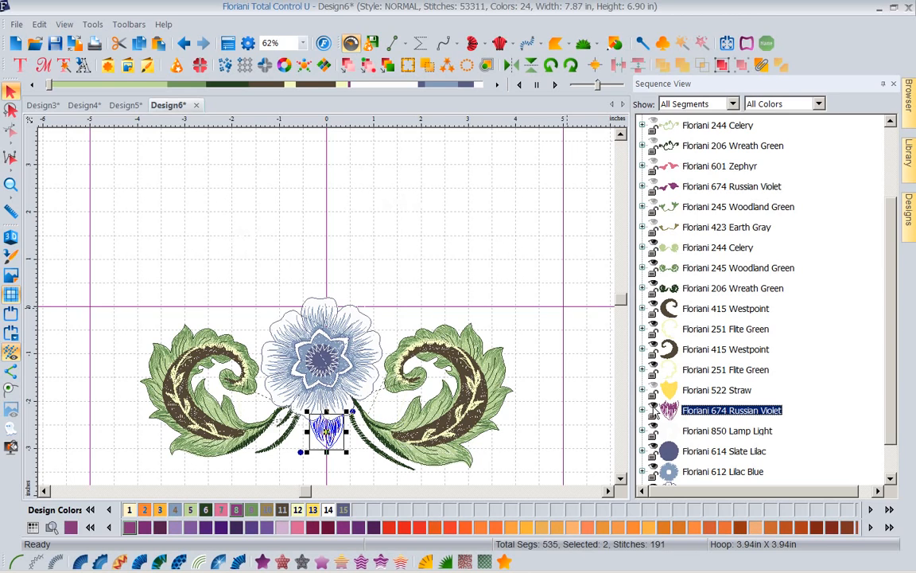
click(654, 410)
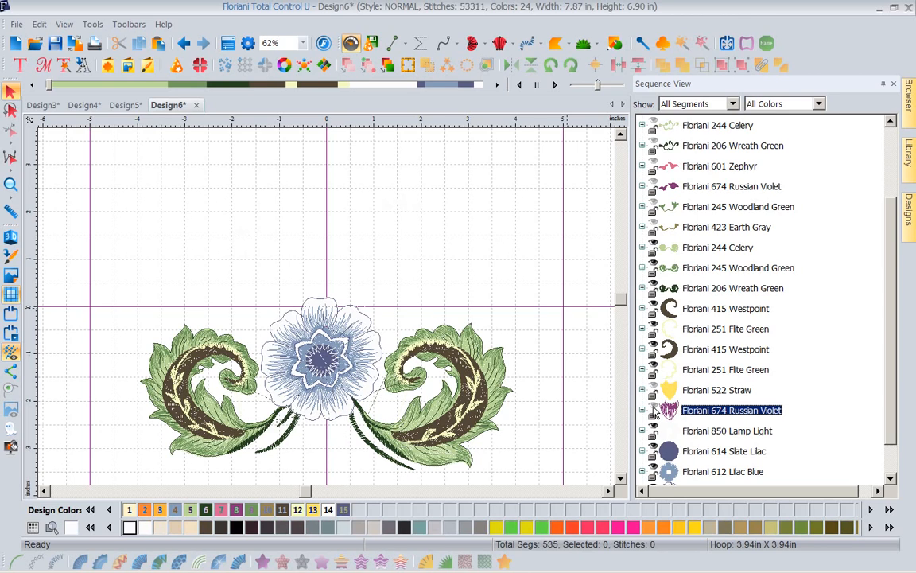
Hide the central flower's groups: both Floriani 850 Lamp Light groups, both 614 Slate Lilac groups and 612 Lilac Blue.
click(699, 431)
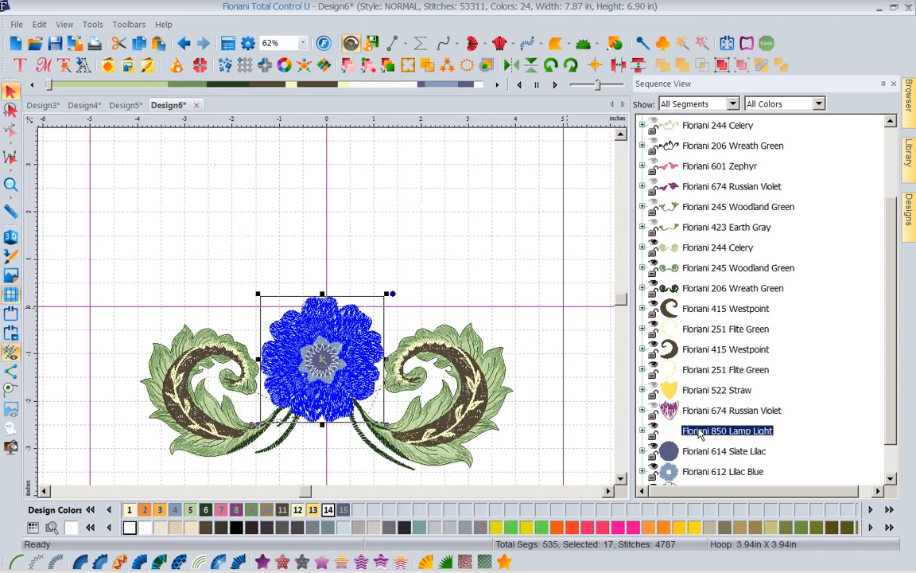
click(654, 430)
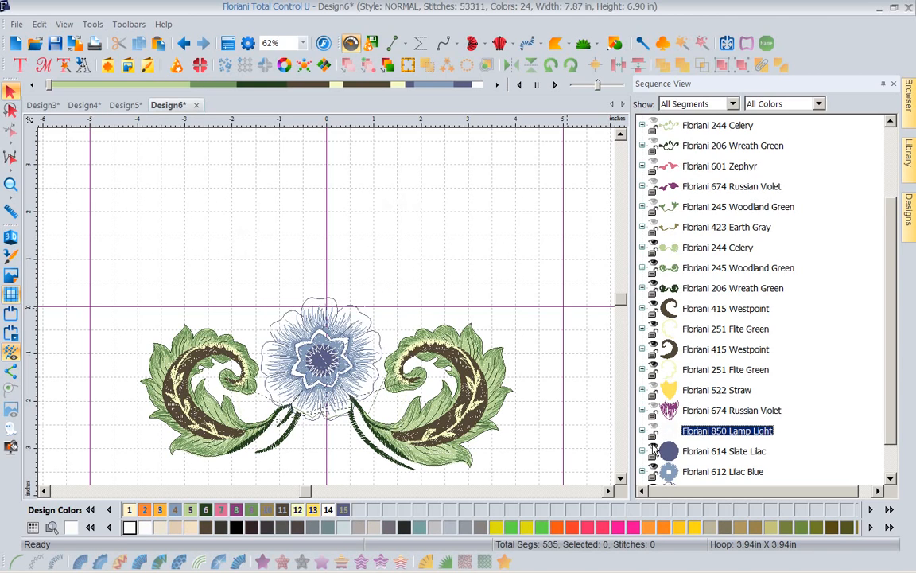
click(654, 450)
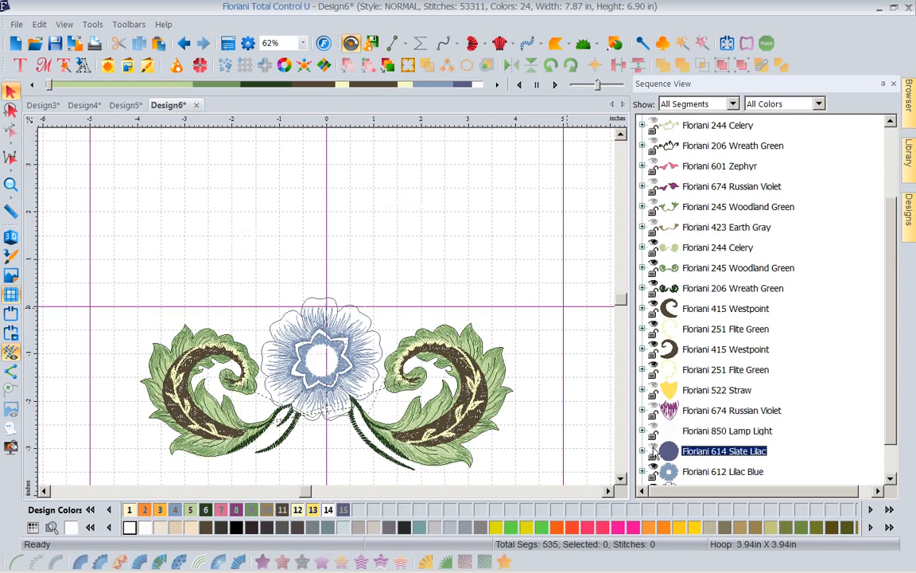
click(654, 471)
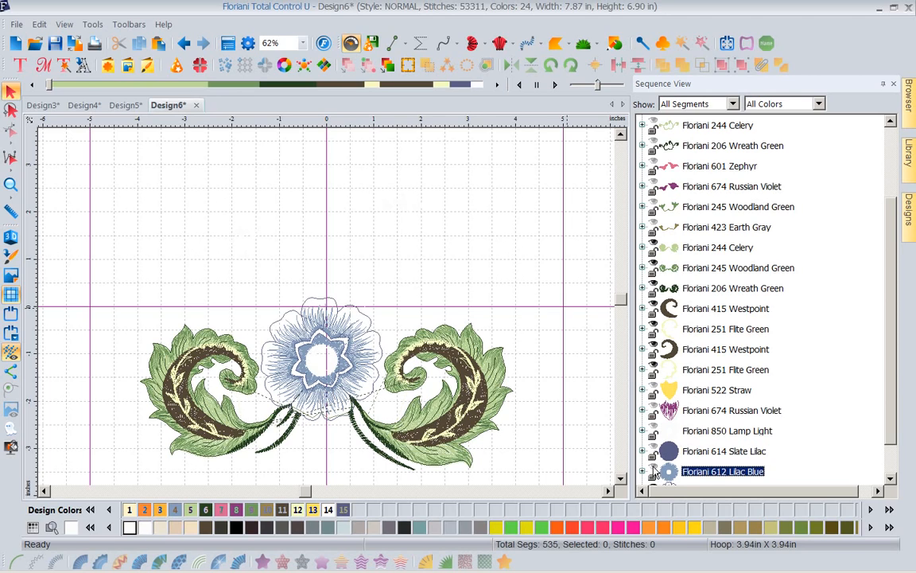
scroll(890, 382, down, 1)
scroll(890, 383, down, 1)
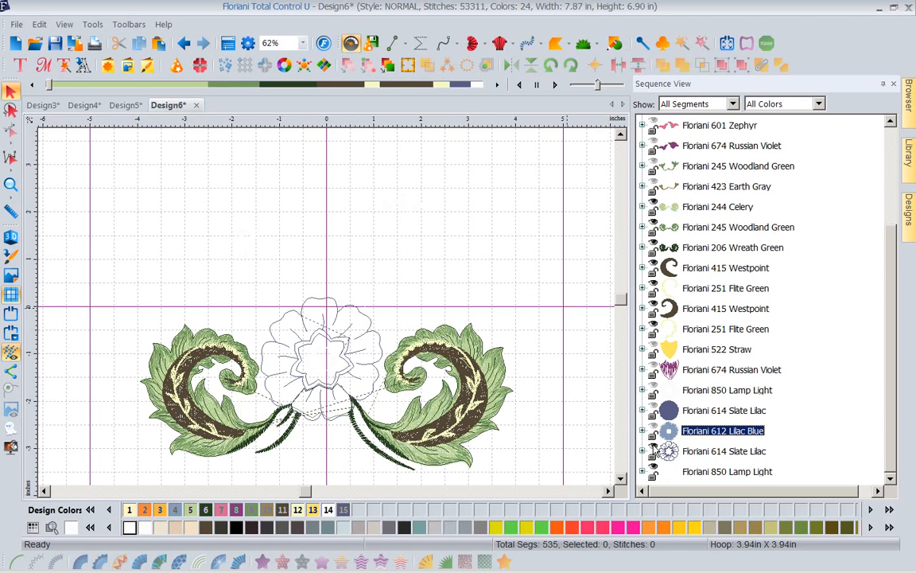
click(653, 449)
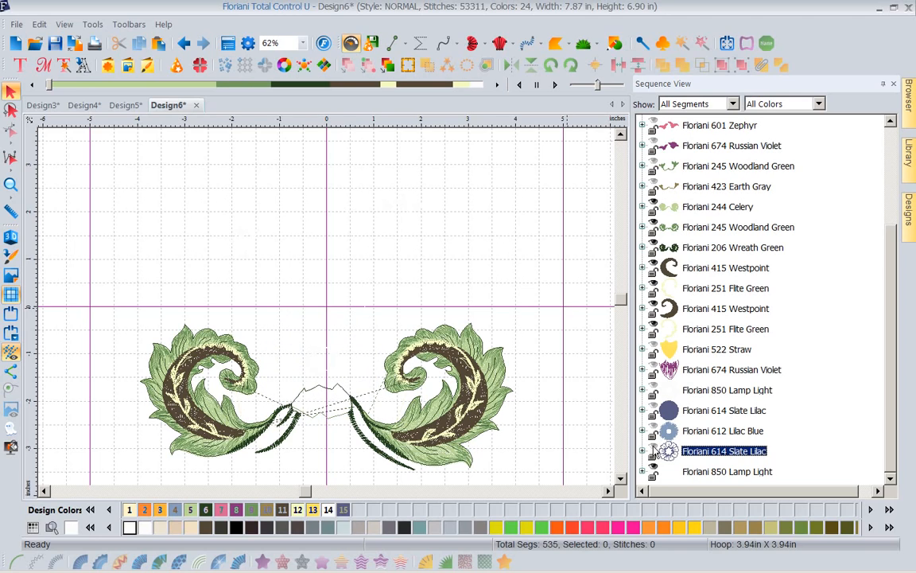
click(654, 470)
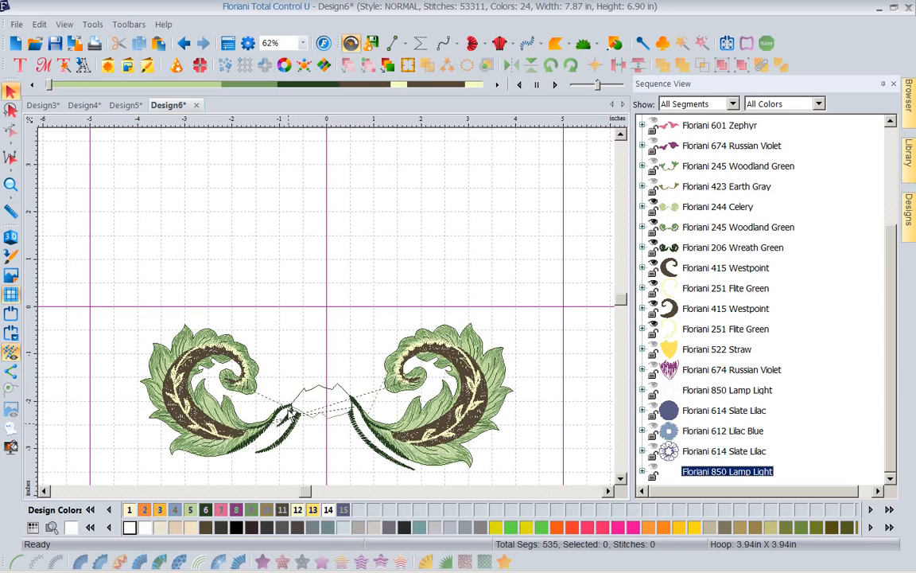
Expand the Floriani 206 Wreath Green group and go through its run segments one by one to see where each lies on the leaves.
click(644, 248)
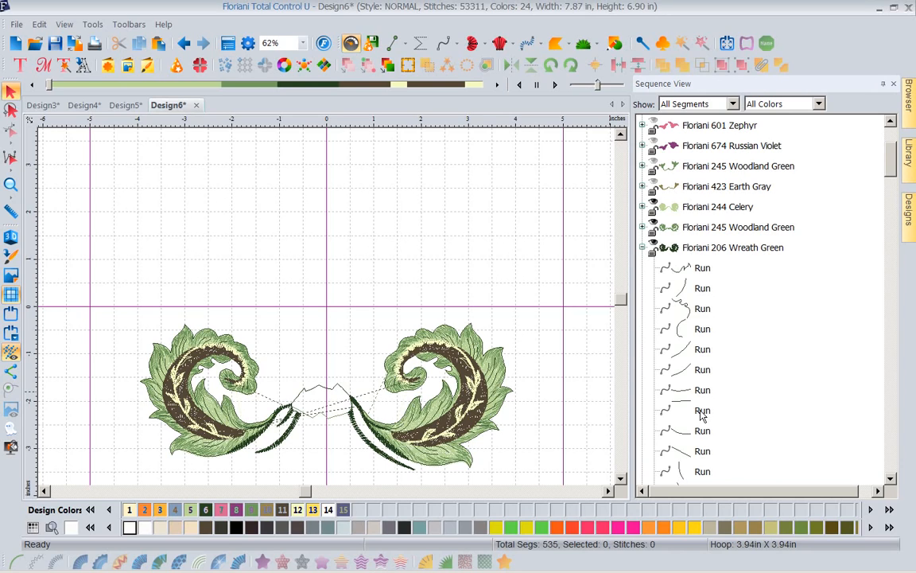
click(702, 268)
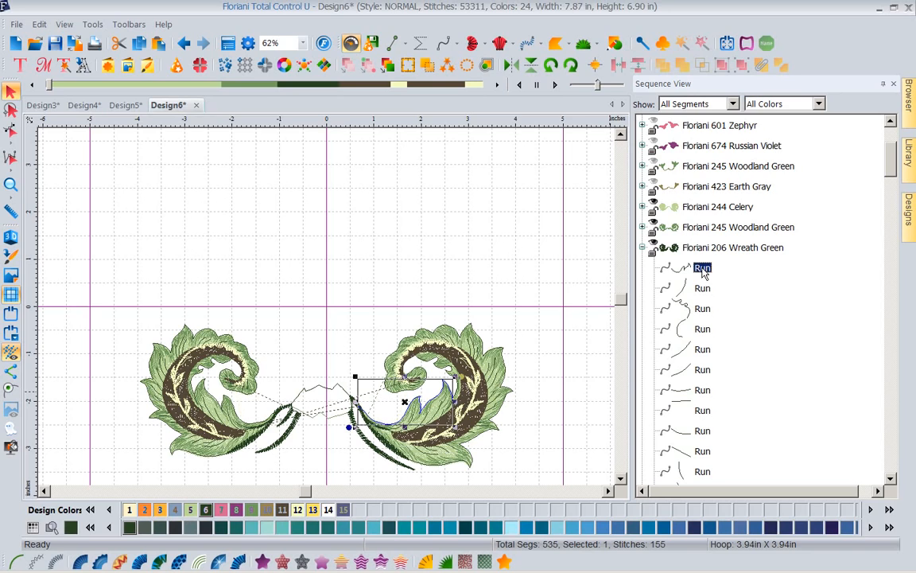
key(Down)
key(Down)
key(Down)
key(Down)
key(Down)
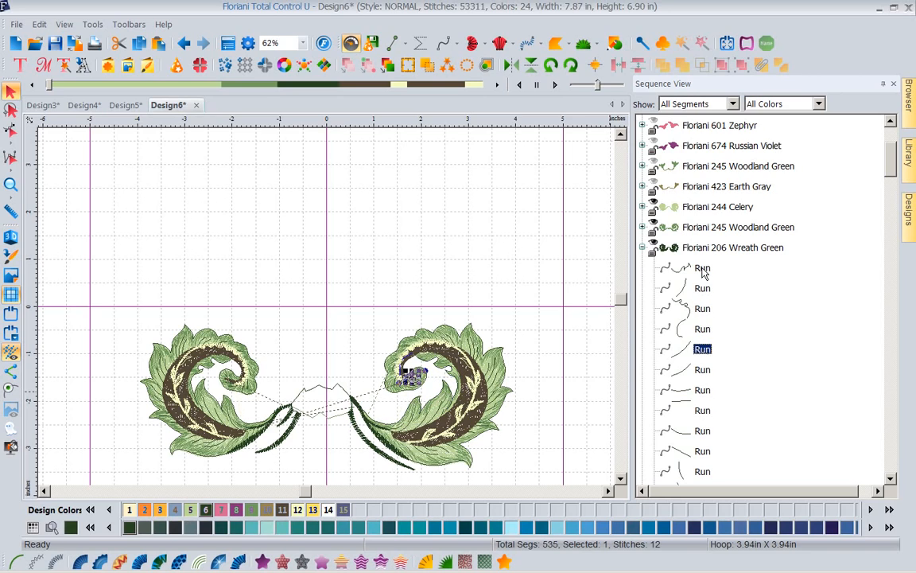
key(Down)
key(Down)
key(Down)
key(Down)
key(Down)
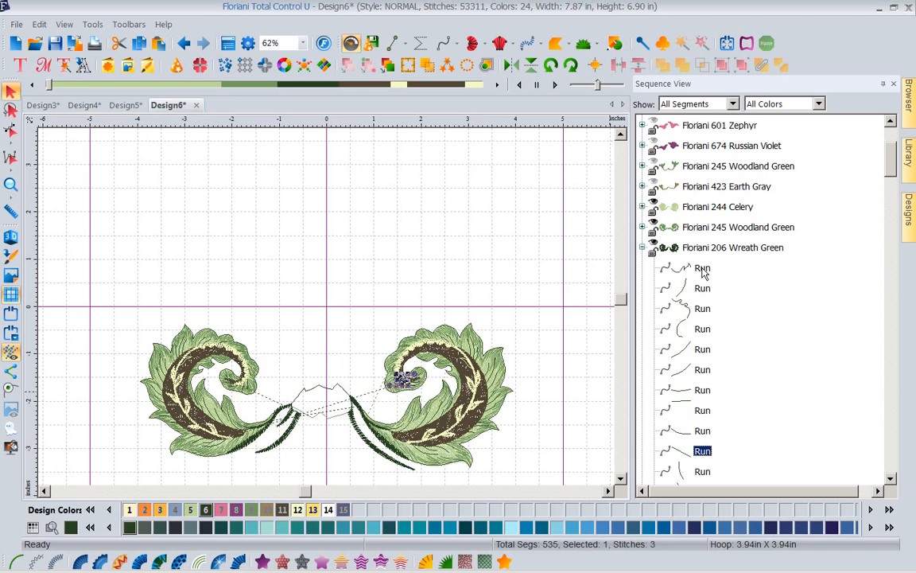
key(Down)
key(Down)
key(Down)
key(Down)
key(Down)
key(Down)
key(Down)
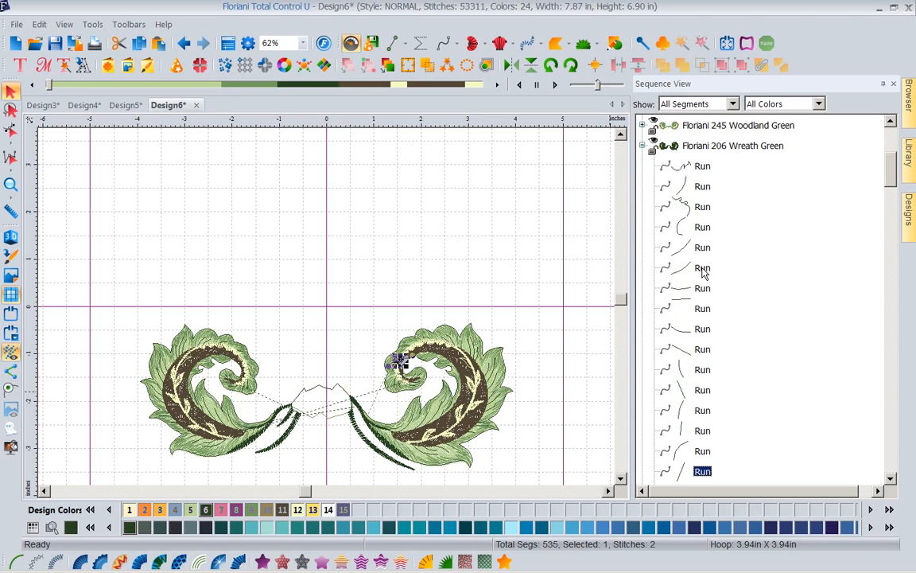
key(Down)
key(Down)
key(Down)
key(Down)
key(Down)
key(Down)
key(Down)
key(Down)
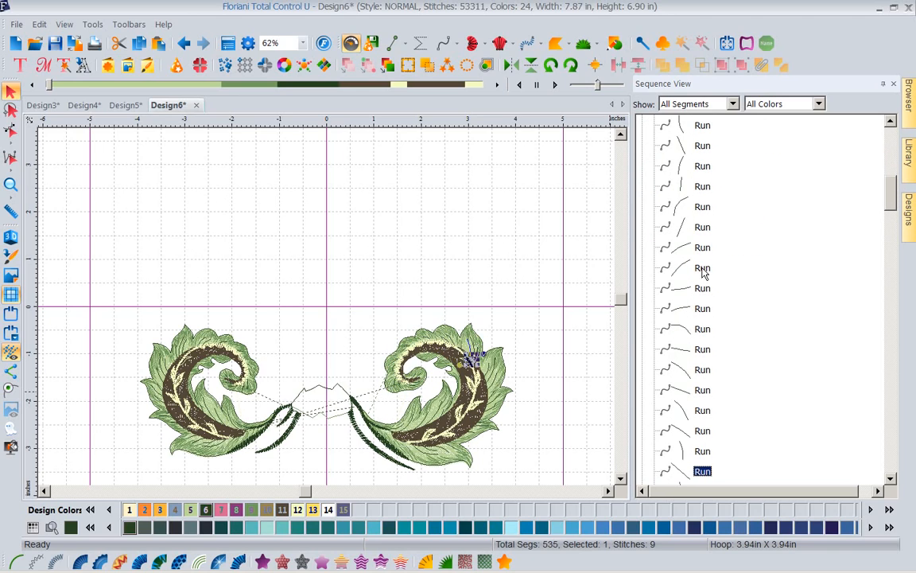
Delete the stray Celery, Wreath Green and Woodland Green run segments crossing the gap between the two scroll leaves, and clear the selection.
click(315, 392)
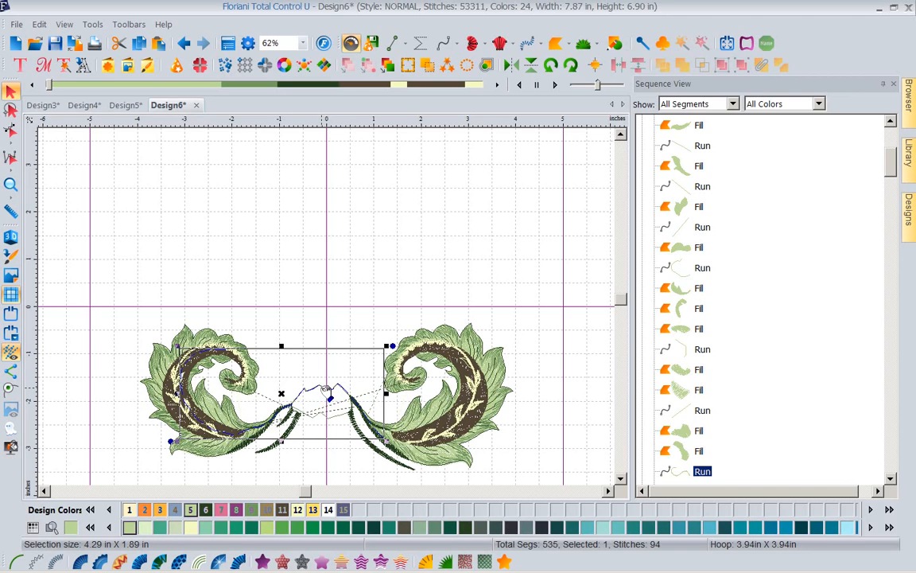
key(Delete)
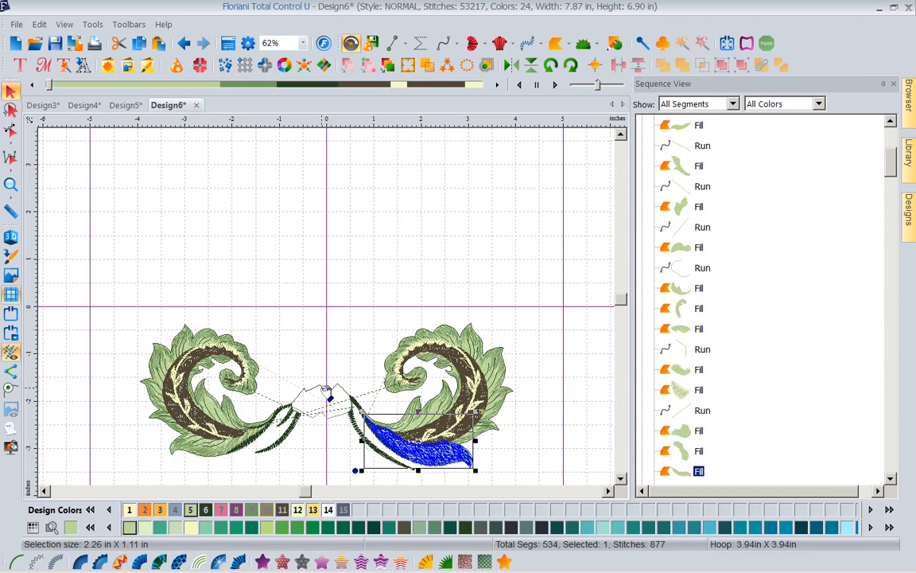
click(325, 389)
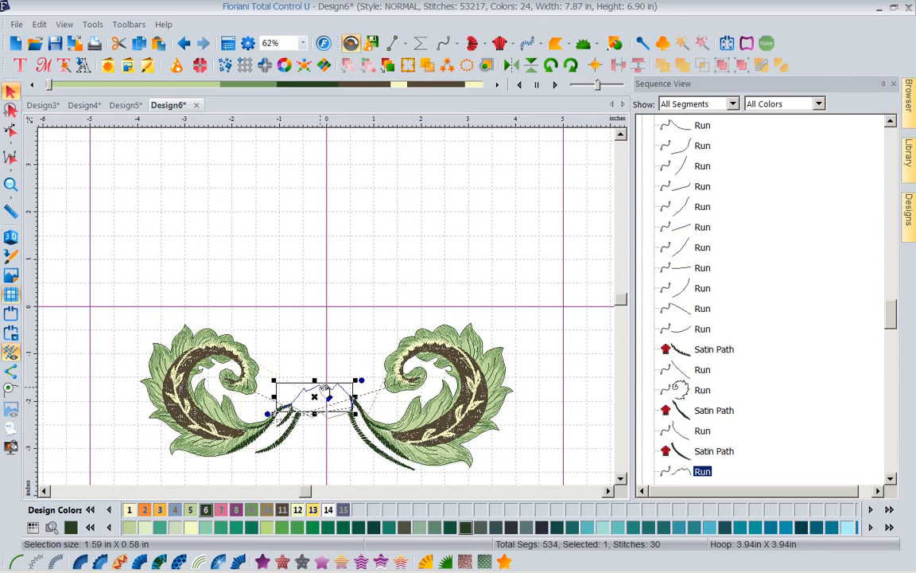
key(Delete)
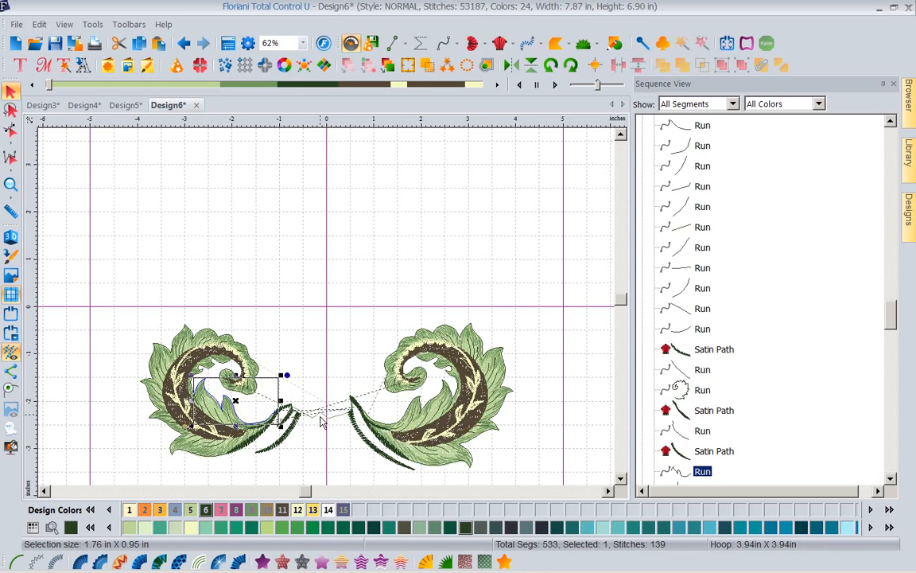
click(325, 414)
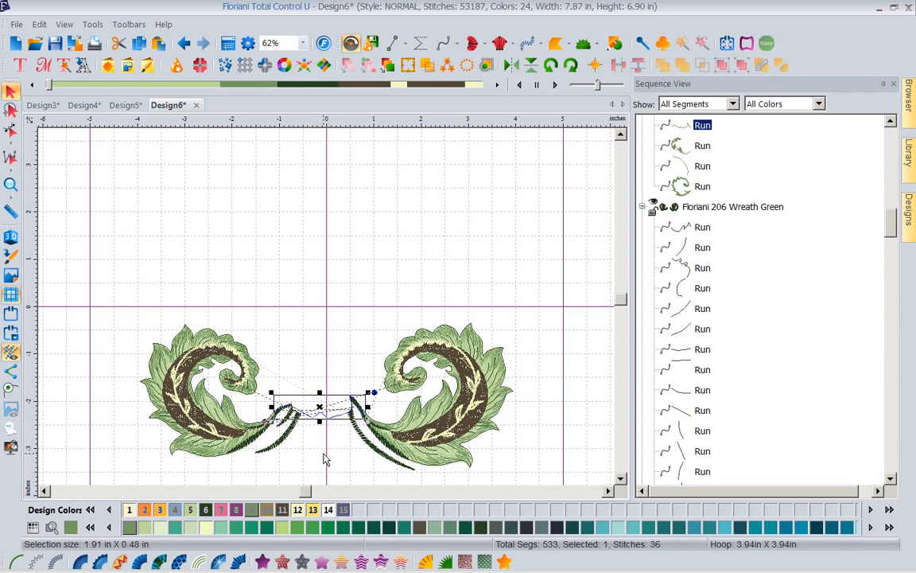
key(Delete)
click(322, 242)
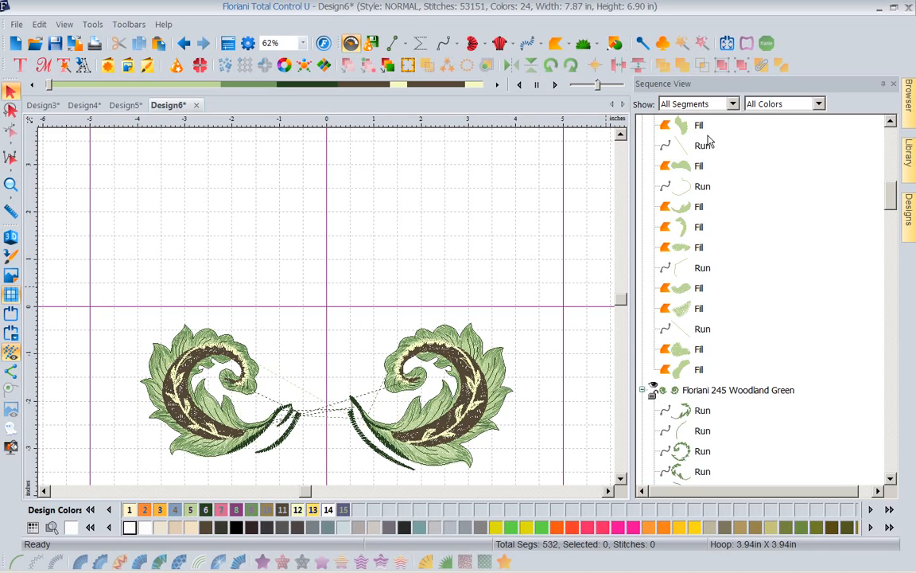
Bring up the Floral Tapestry design thumbnails for choosing another design.
click(909, 208)
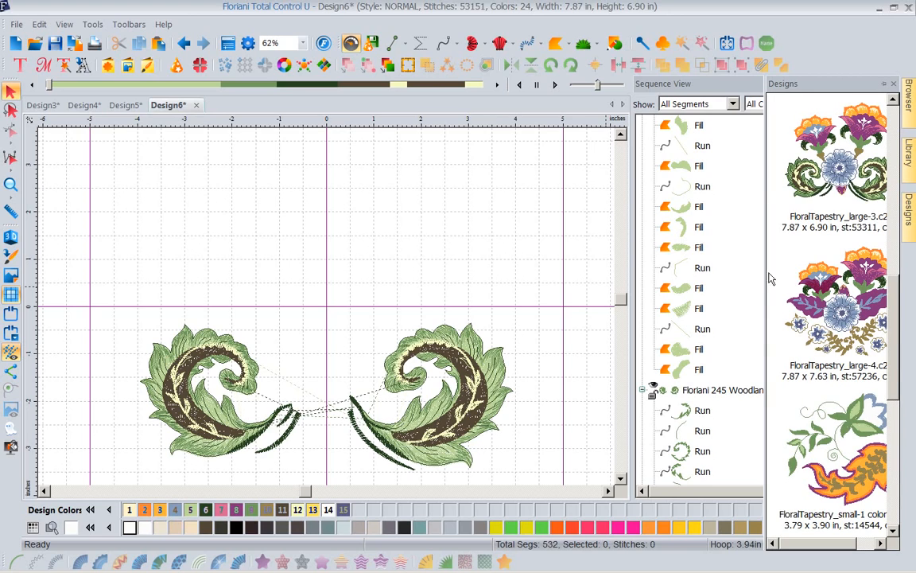